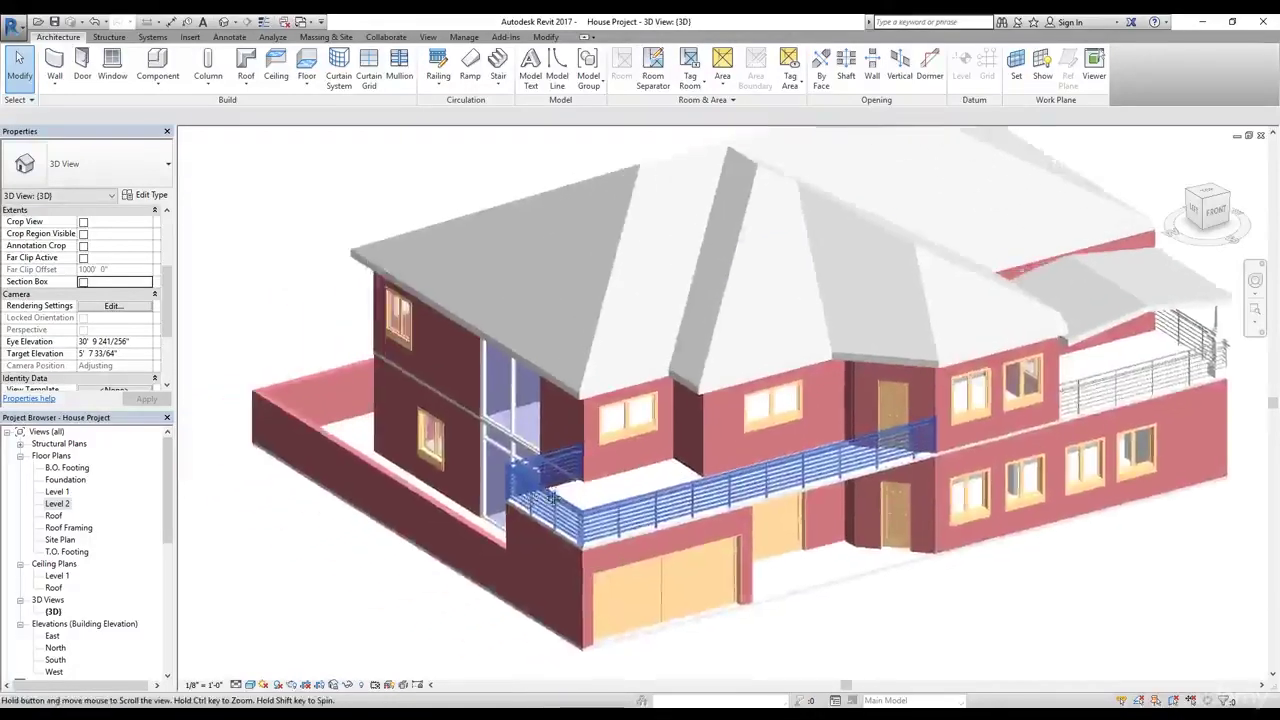
Pan the house model and switch on Section Box under Extents in the 3D view's properties
middle_click_drag(421, 510, 544, 486)
middle_click_drag(757, 404, 674, 424)
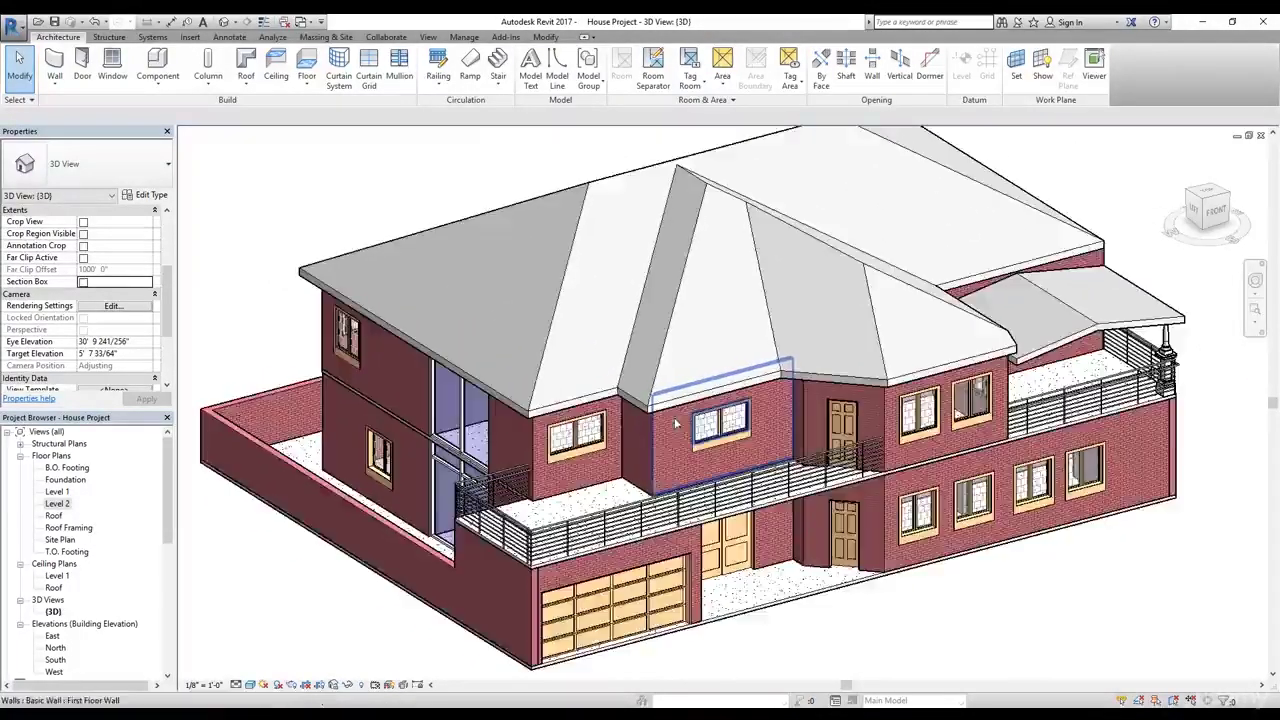
left_click(148, 633)
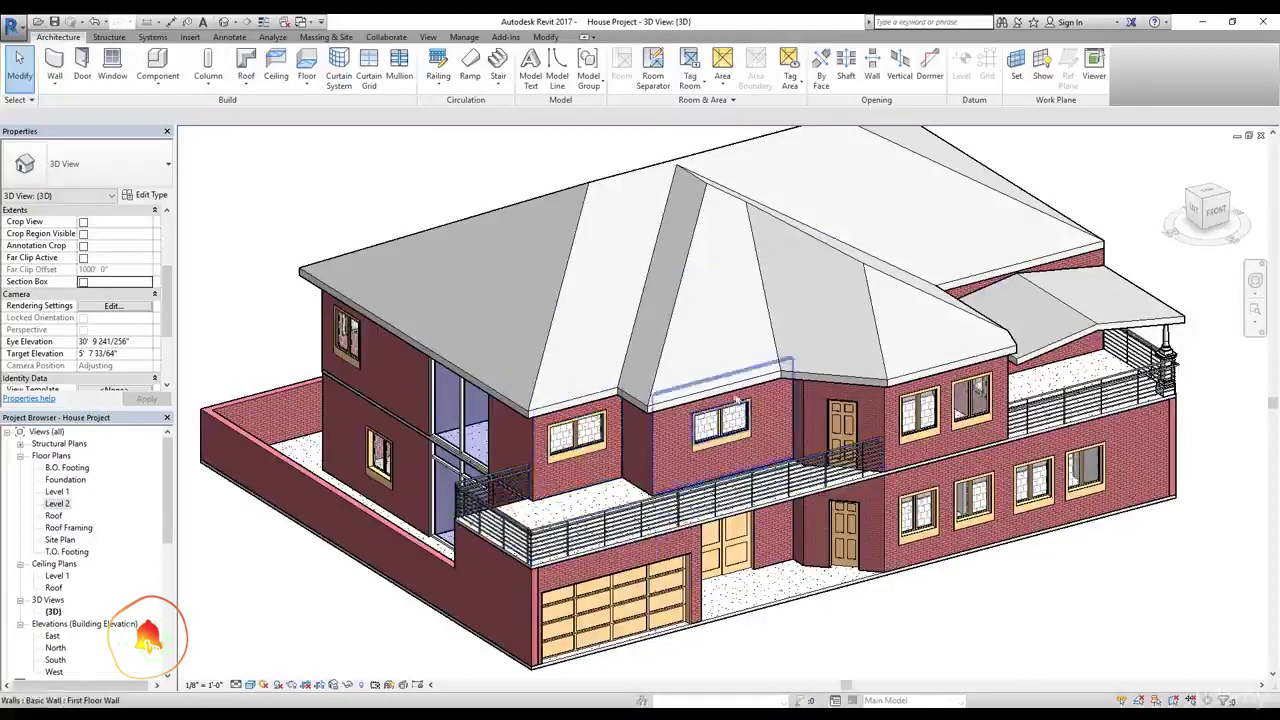
scroll(570, 600, "down", 2)
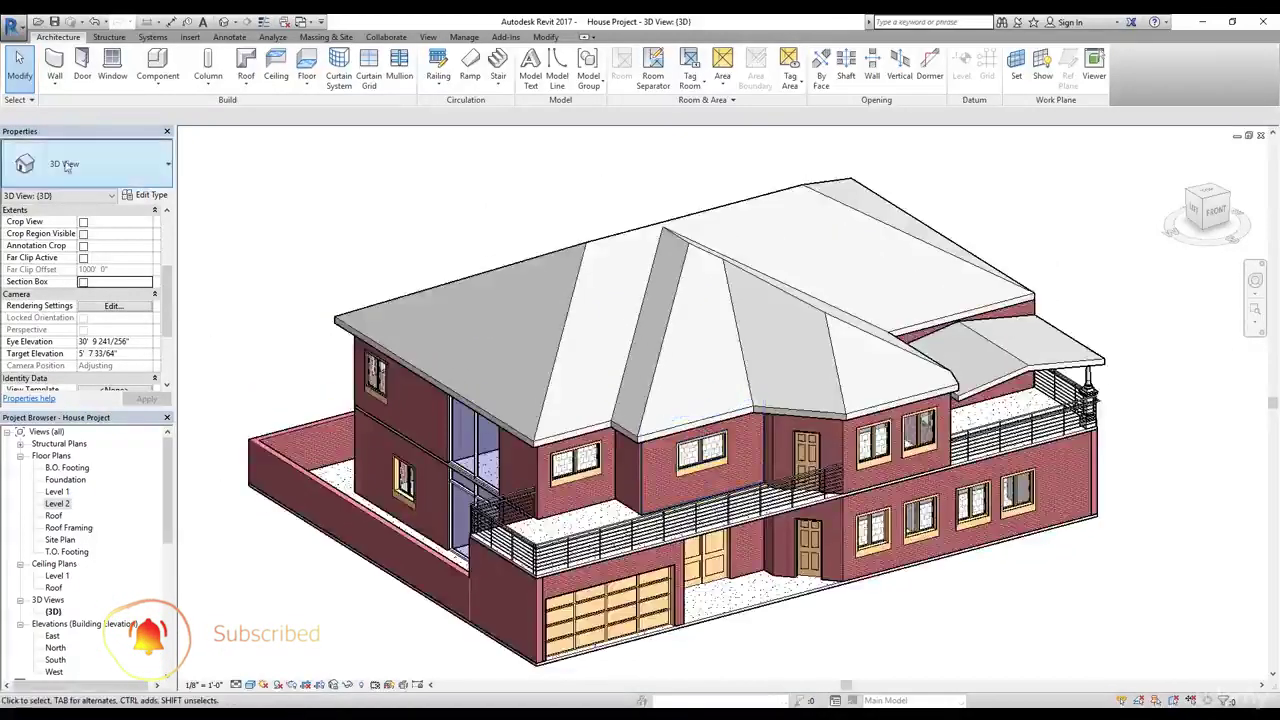
scroll(95, 255, "down", 4)
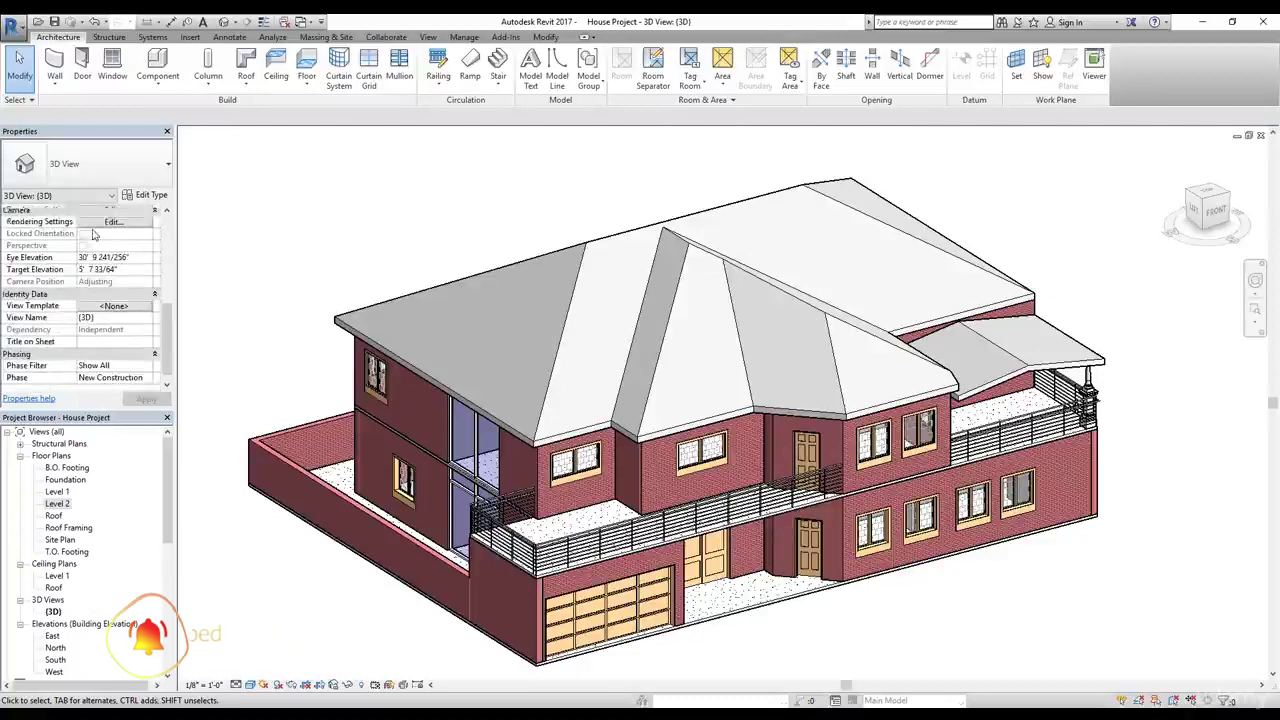
scroll(88, 270, "up", 2)
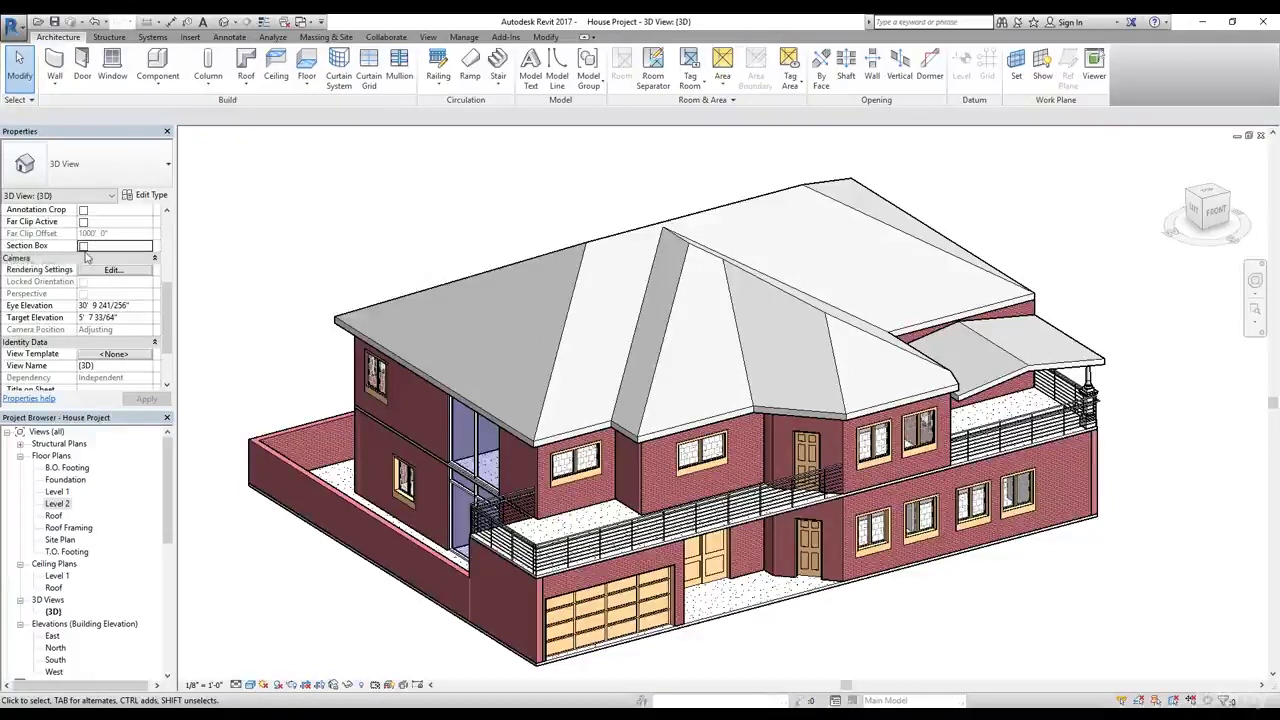
Apply the Section Box setting and select the box enclosing the whole house
left_click(146, 399)
scroll(918, 435, "down", 2)
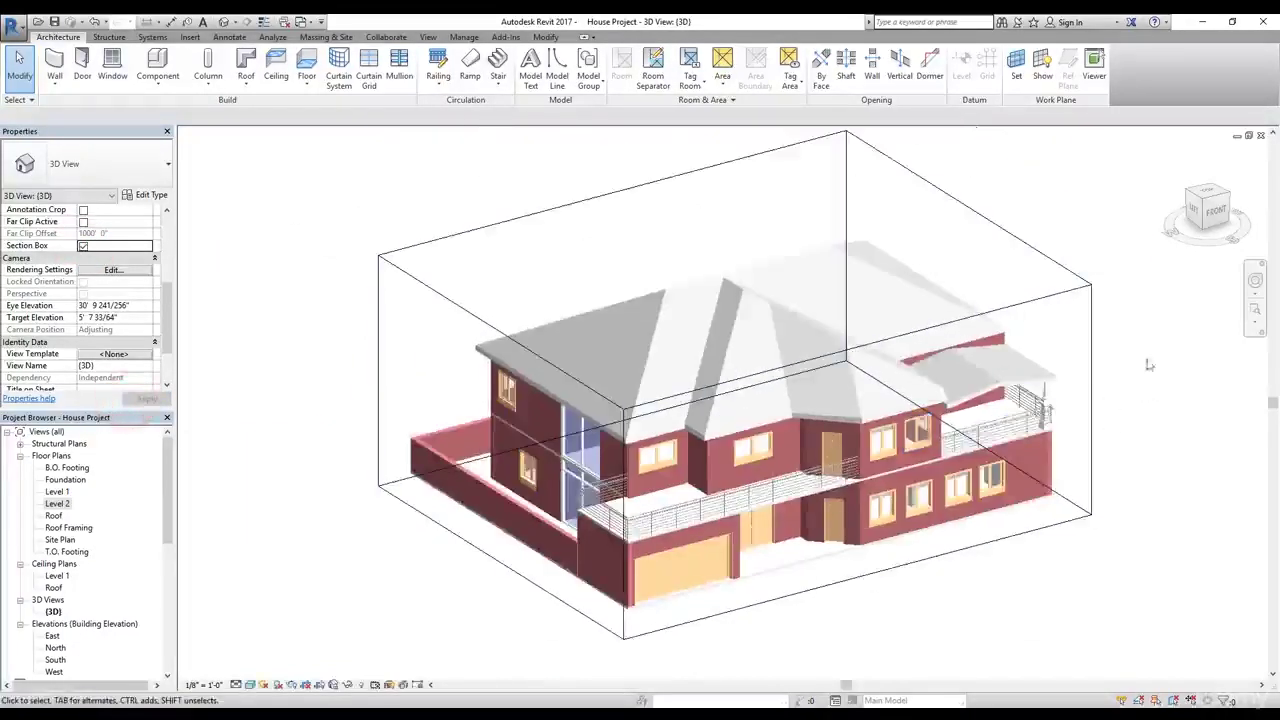
left_click(1090, 295)
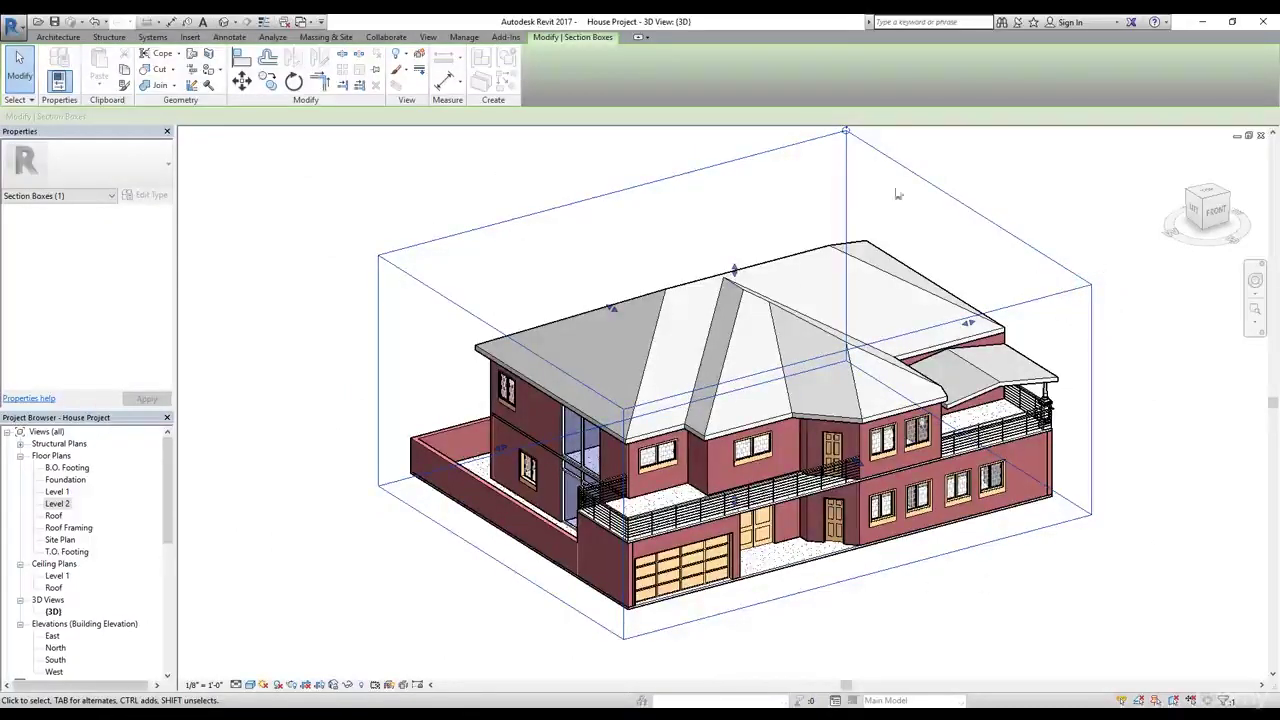
left_click(387, 188)
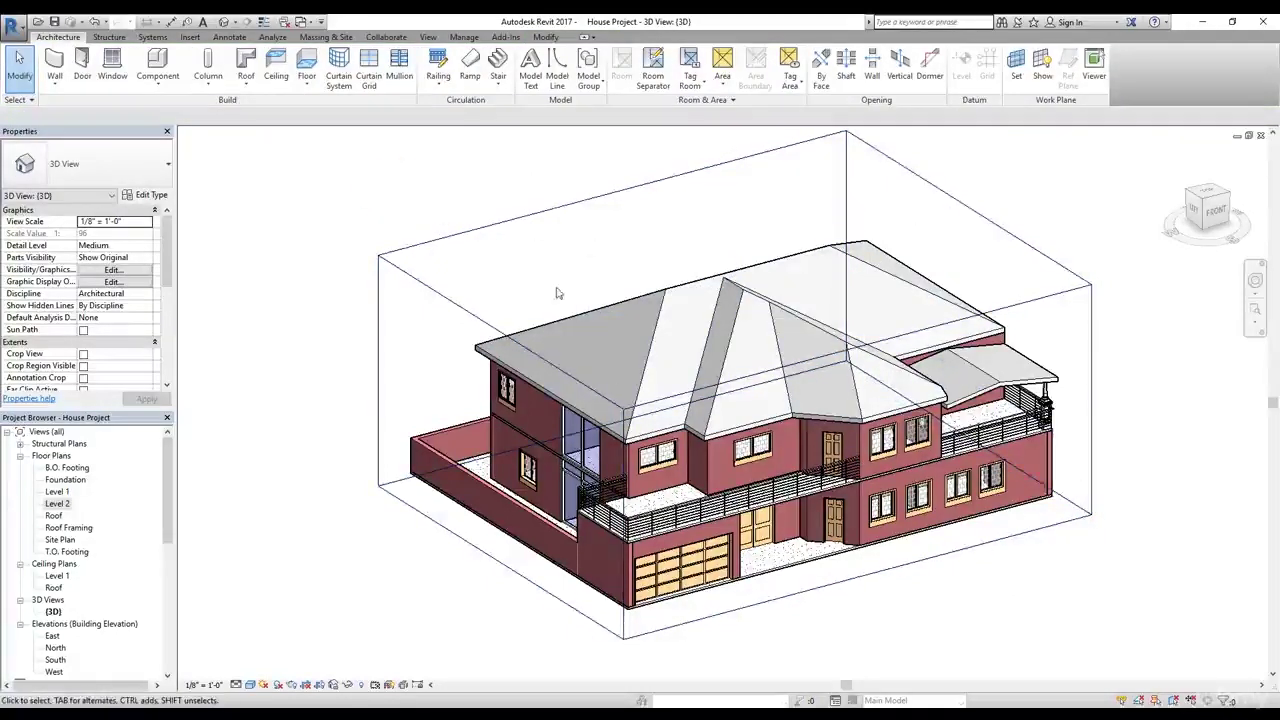
left_click(466, 230)
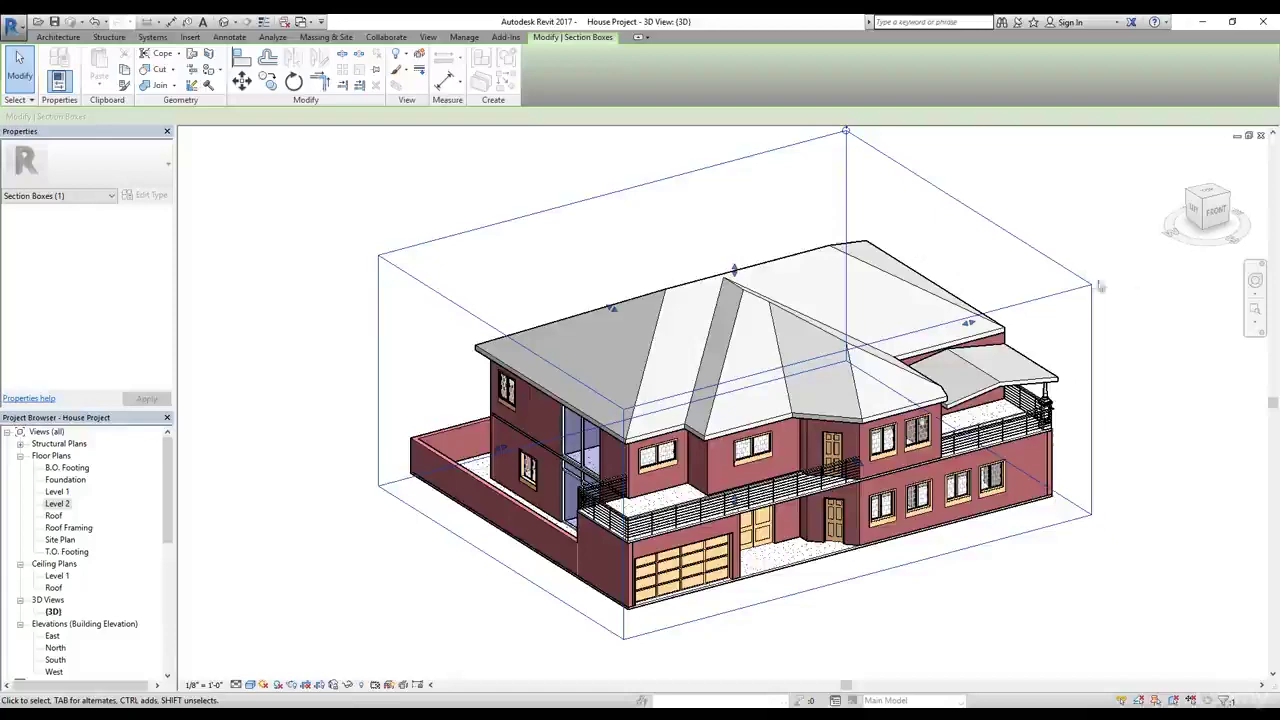
Pull a section box face inward to cut the house, then pan and orbit to see the cut side
scroll(1063, 338, "up", 3)
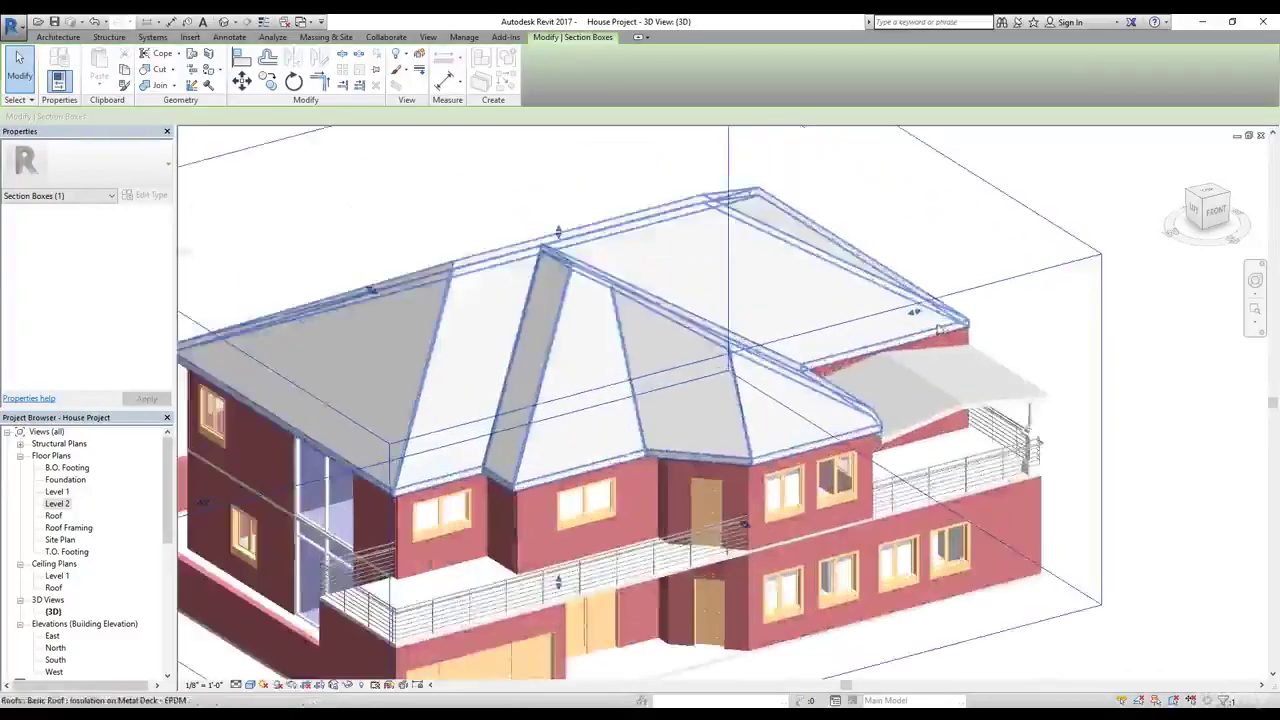
left_click_drag(914, 316, 800, 405)
middle_click_drag(977, 429, 788, 473)
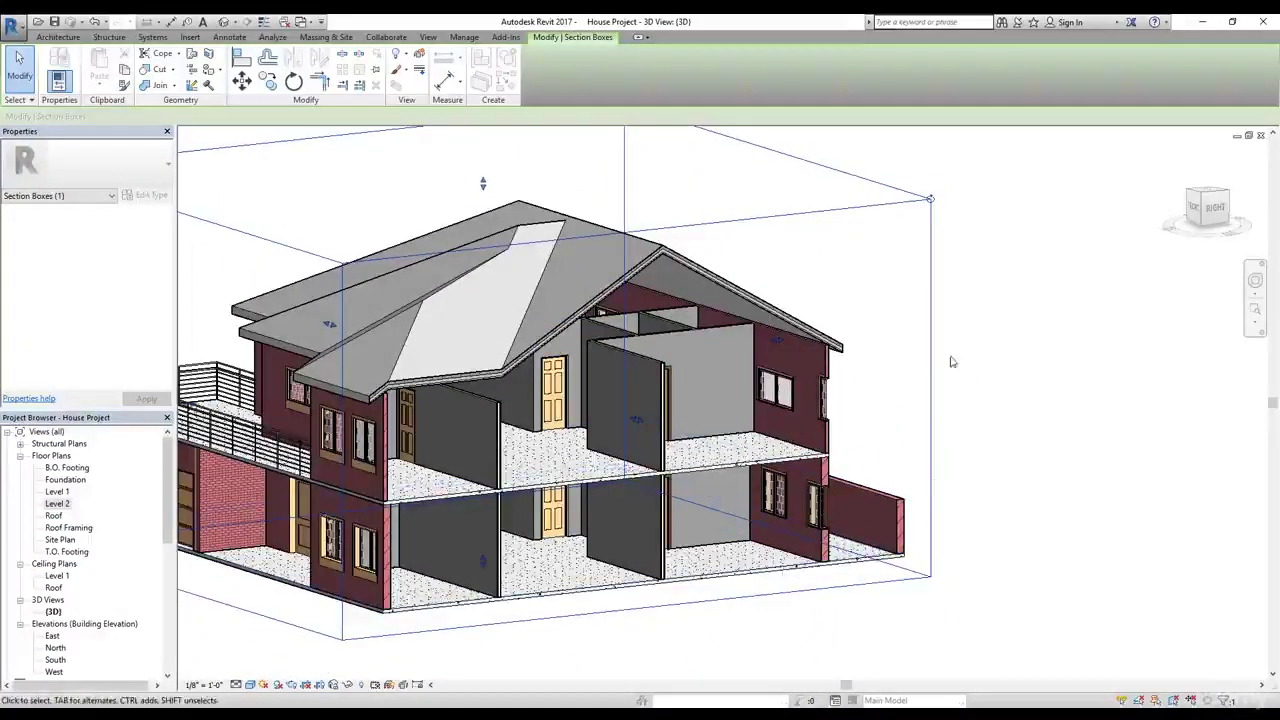
mouse_move(947, 427)
middle_mouse_down("shift")
mouse_move(943, 377)
mouse_move(918, 525)
mouse_move(846, 551)
mouse_move(789, 480)
middle_mouse_up("shift")
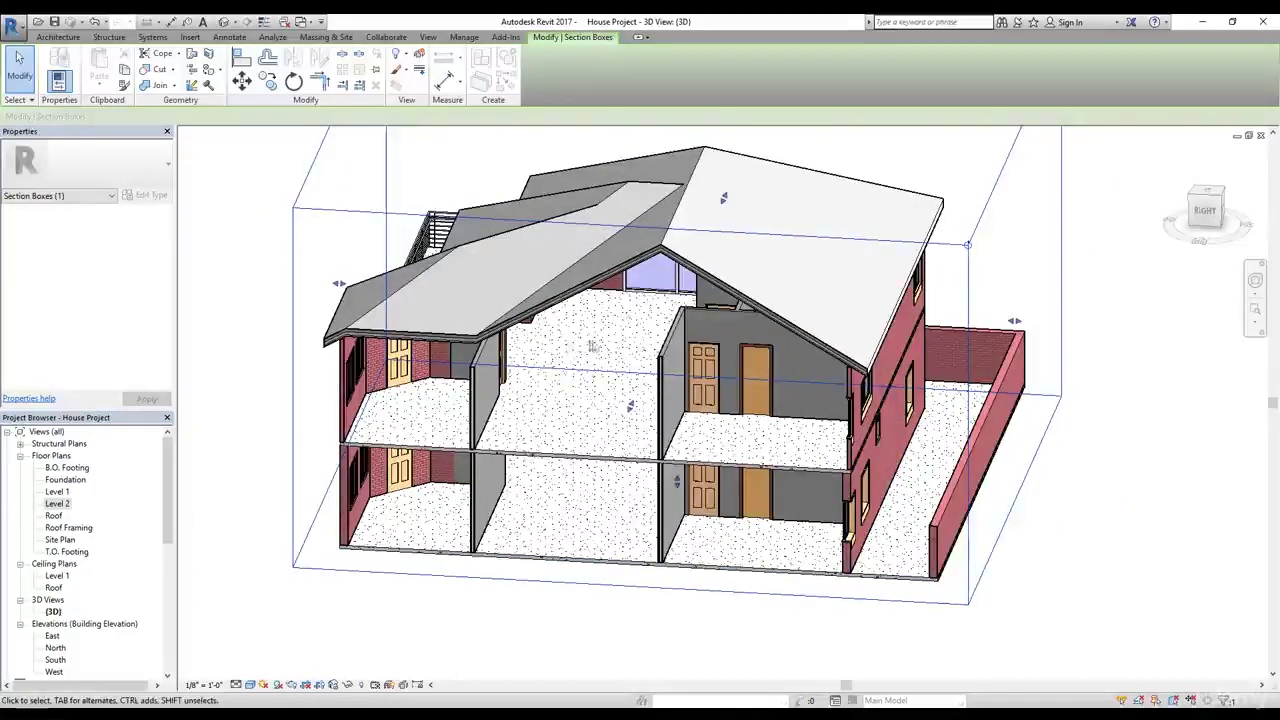
Trim the box's right side and lower its top below the roof, viewing from near top-down
left_click_drag(1015, 320, 1014, 318)
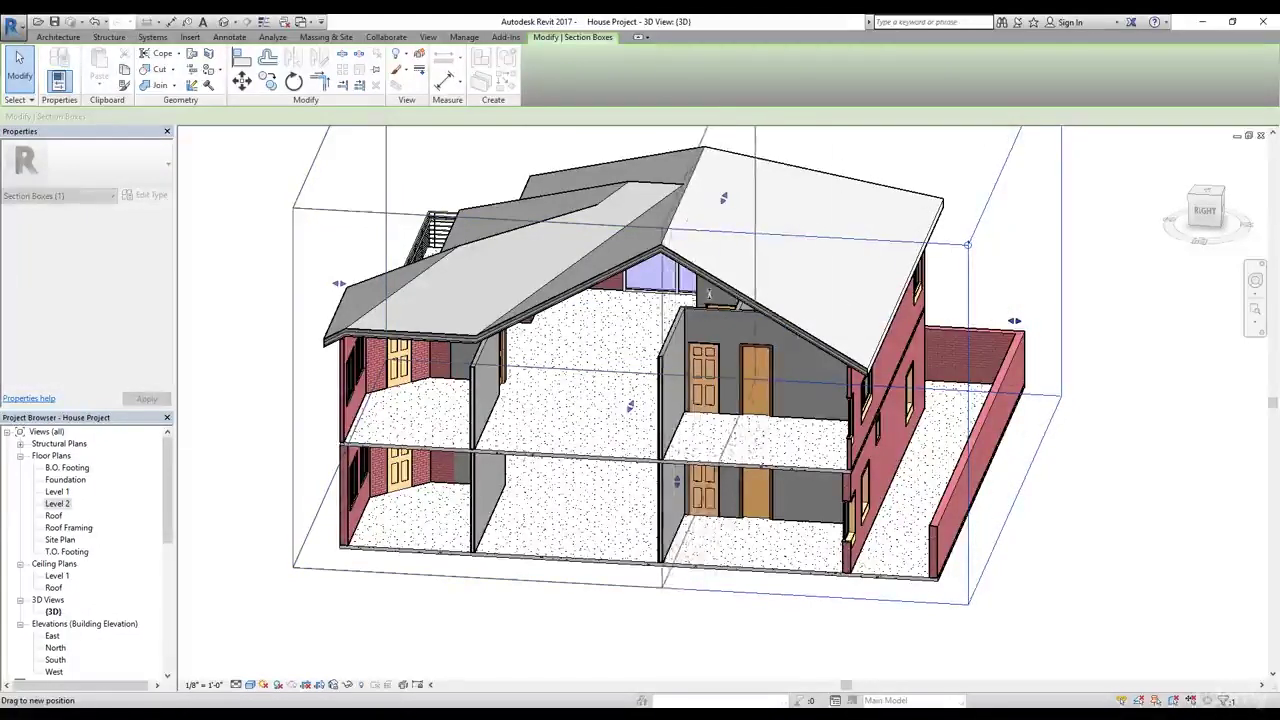
middle_click_drag(806, 449, 596, 228, "shift")
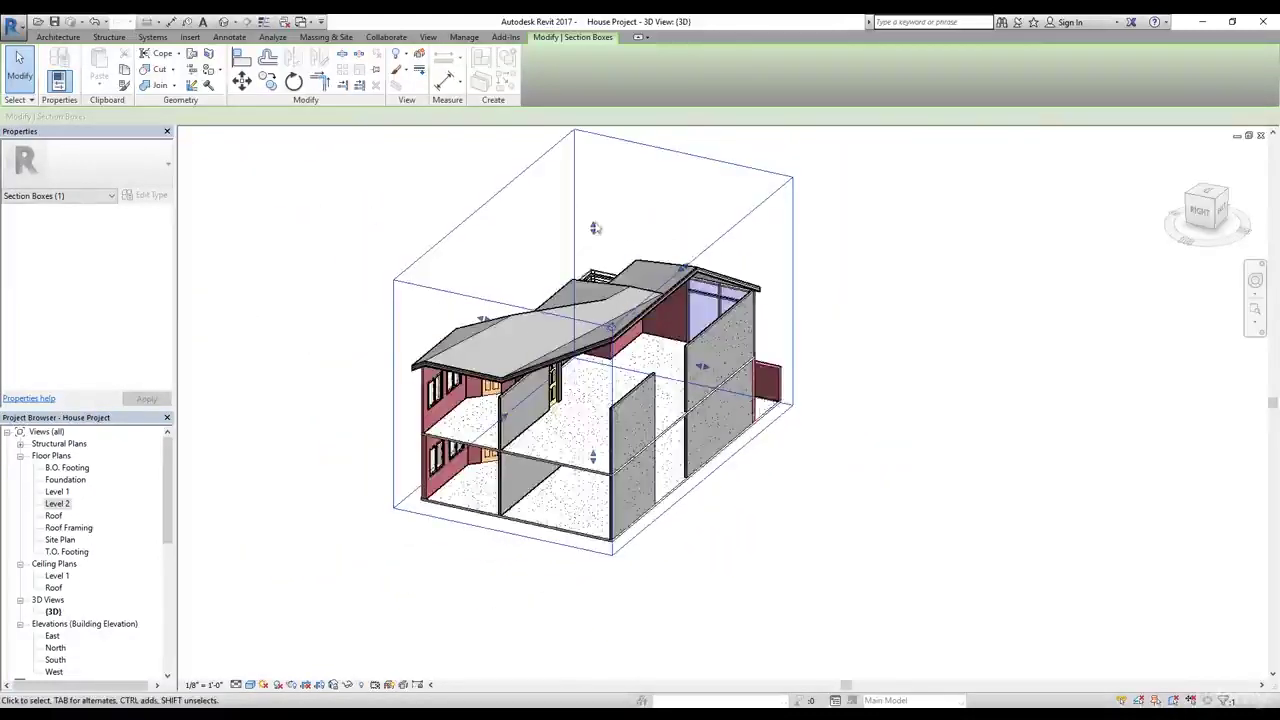
left_click_drag(593, 229, 593, 228)
left_click(935, 440)
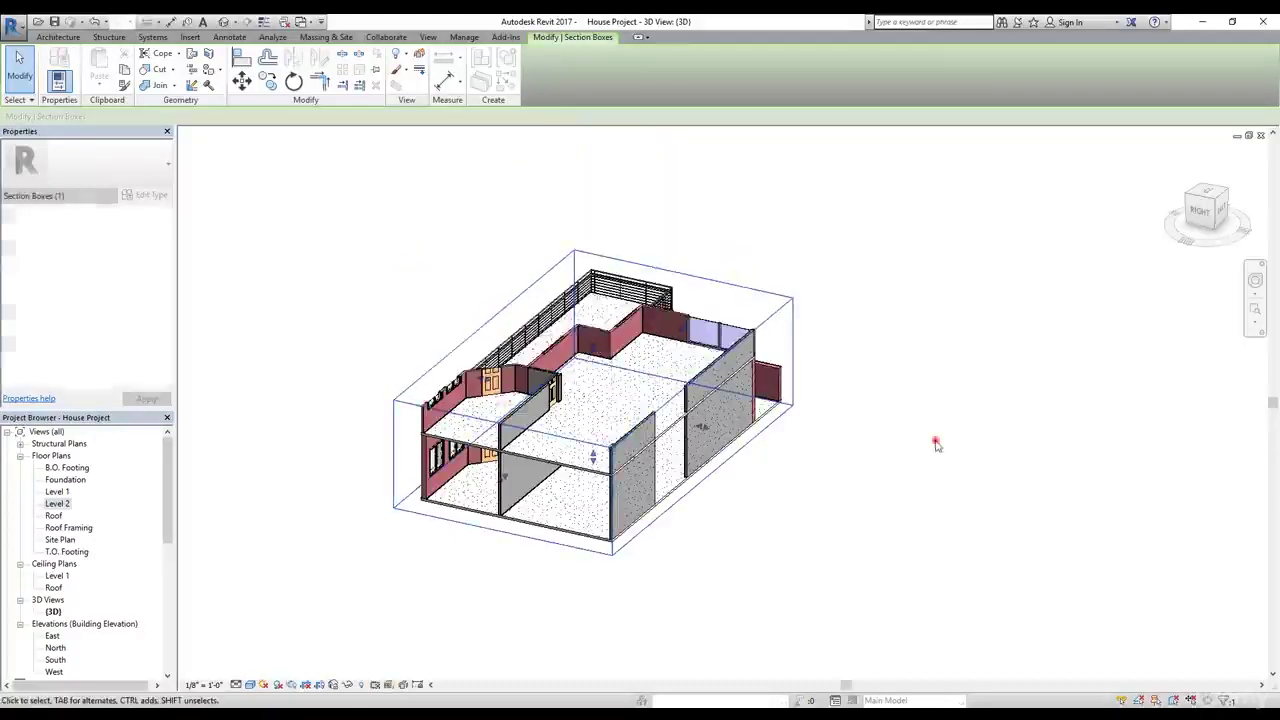
middle_click_drag(825, 421, 615, 315, "shift")
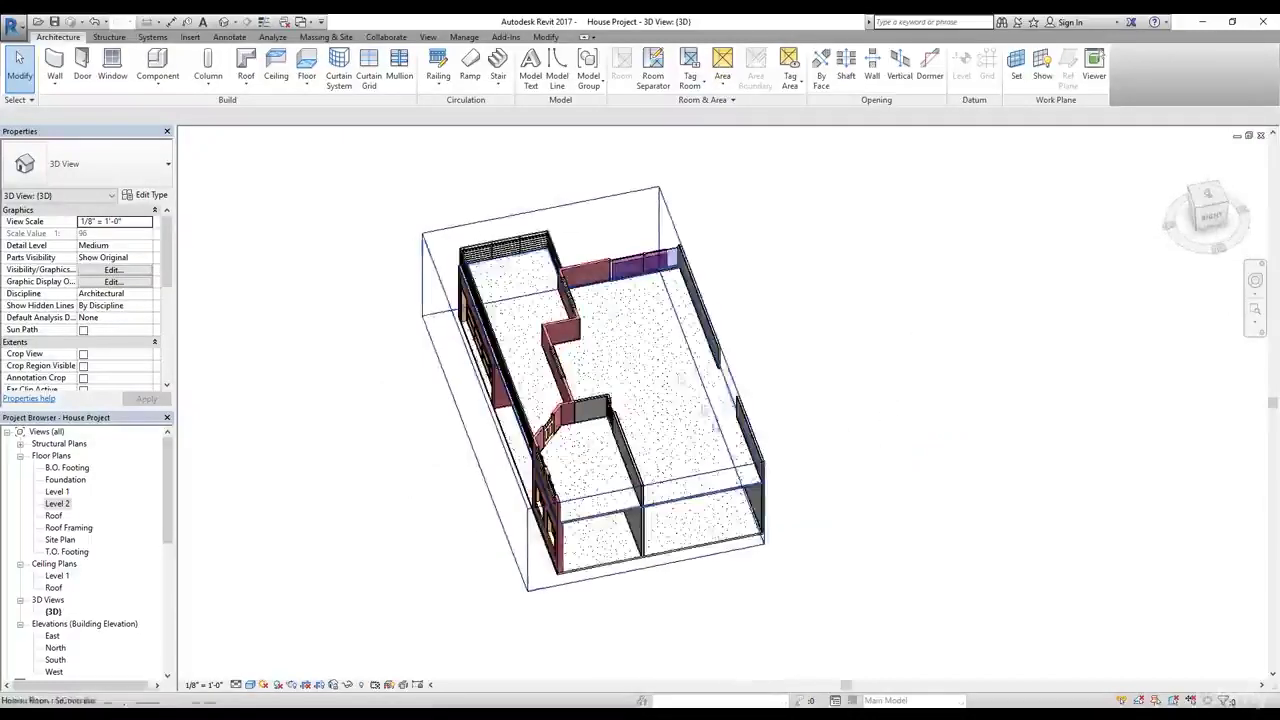
Zoom into the sectioned model and open the Level 2 floor plan
scroll(600, 298, "up", 5)
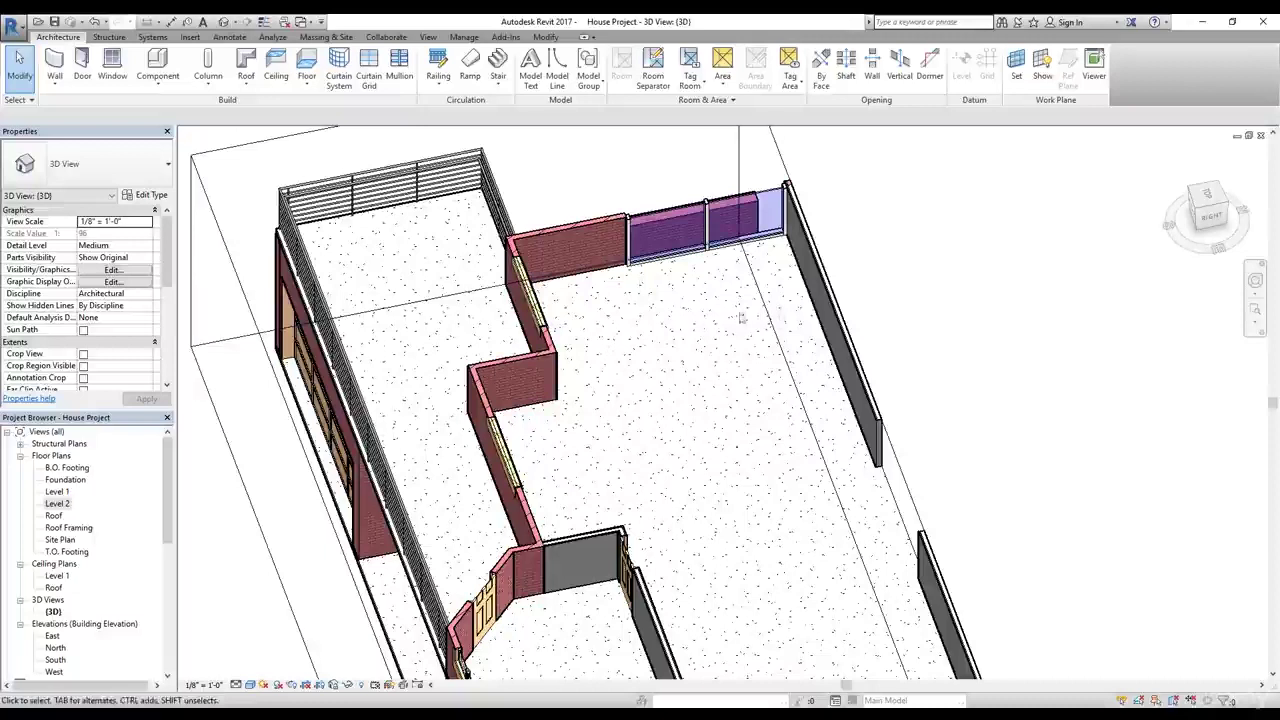
double_click(58, 503)
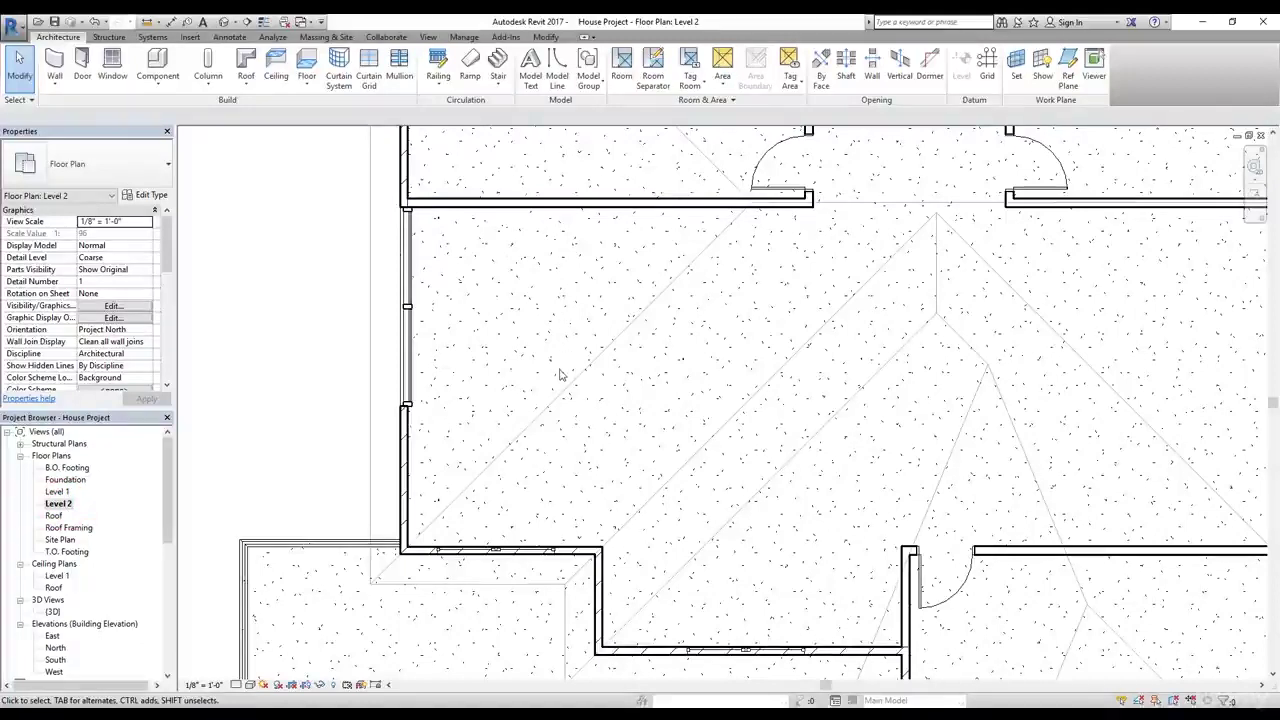
left_click(847, 78)
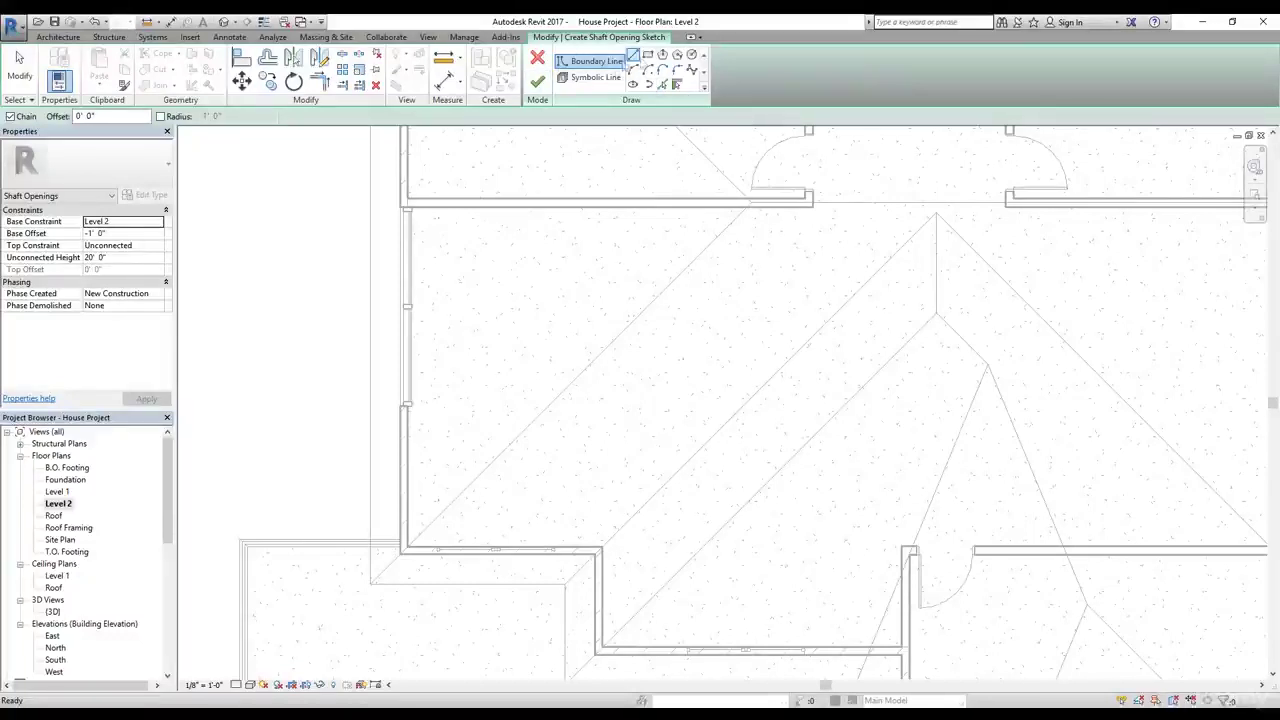
Sketch a rectangular Level 2 shaft opening between the wall corners, finish it, and return to 3D
left_click(649, 58)
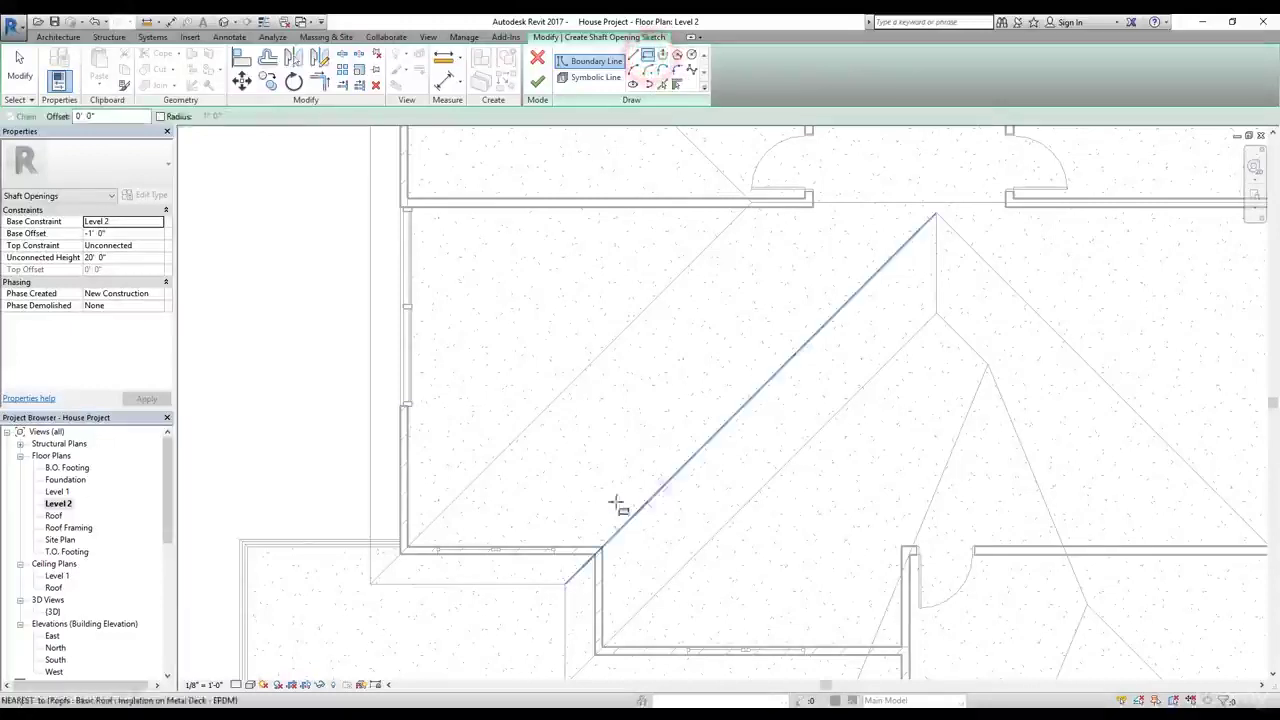
left_click(602, 547)
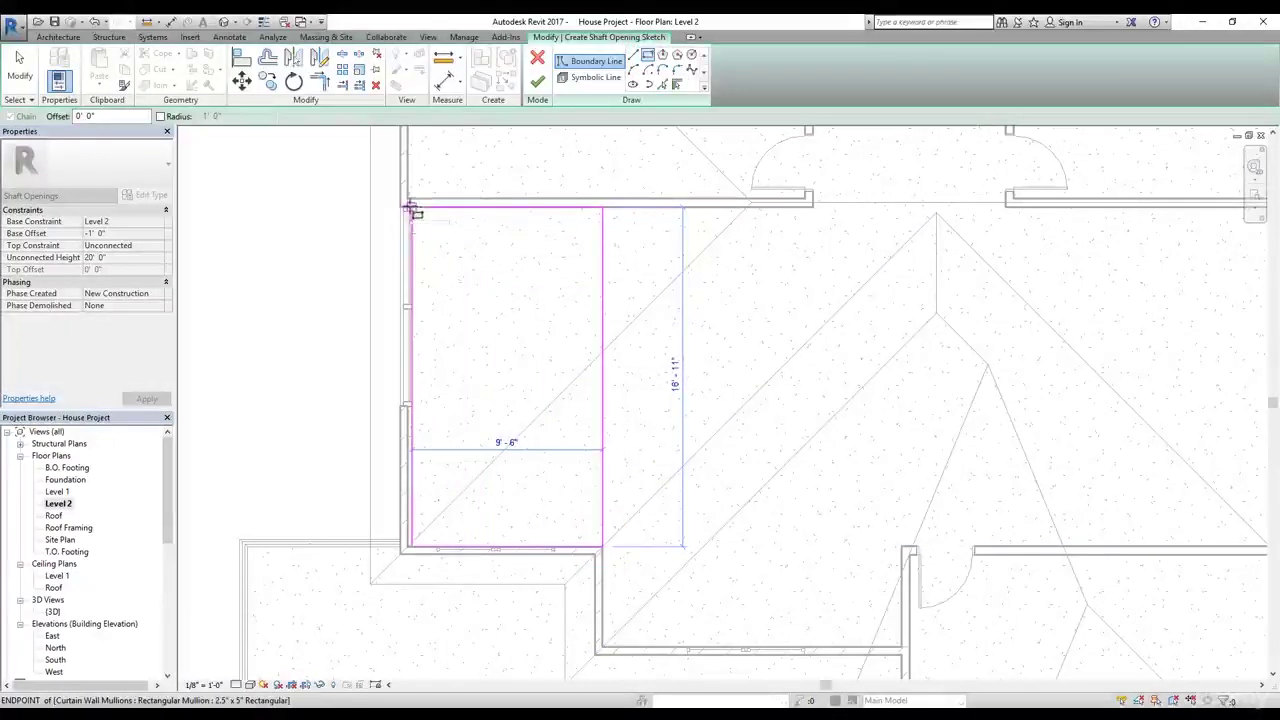
scroll(410, 207, "up", 2)
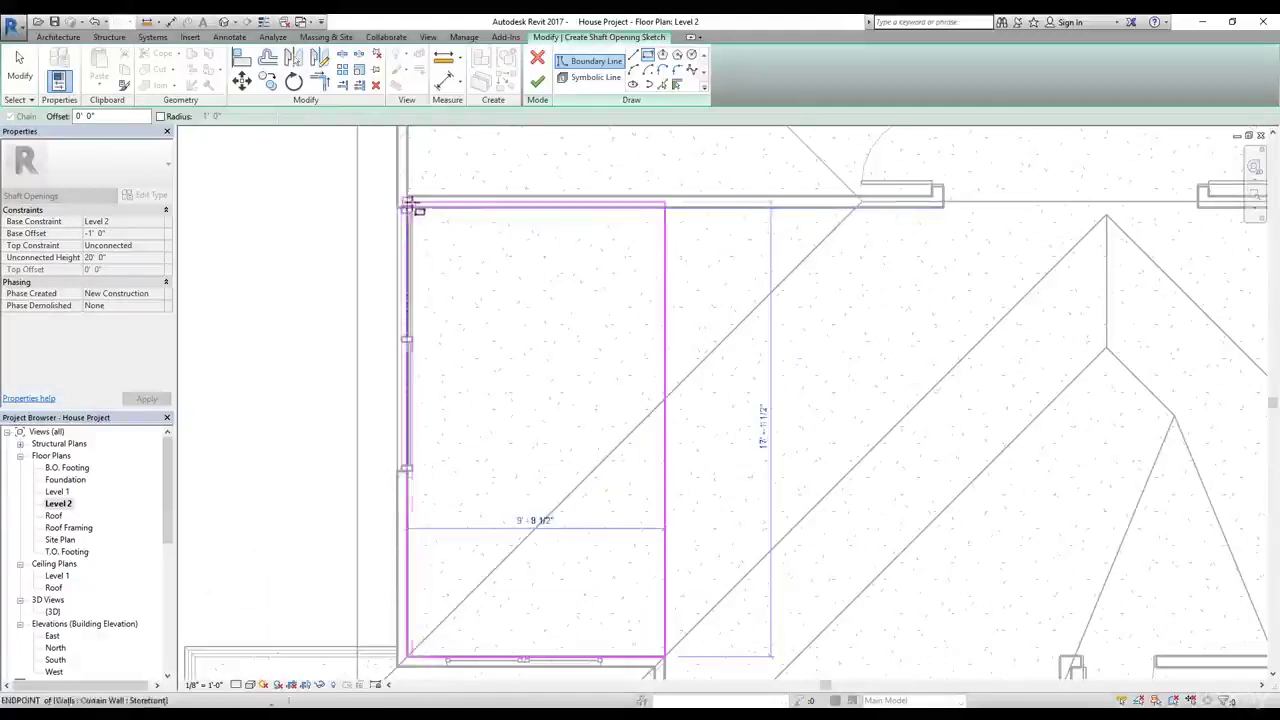
scroll(412, 207, "up", 4)
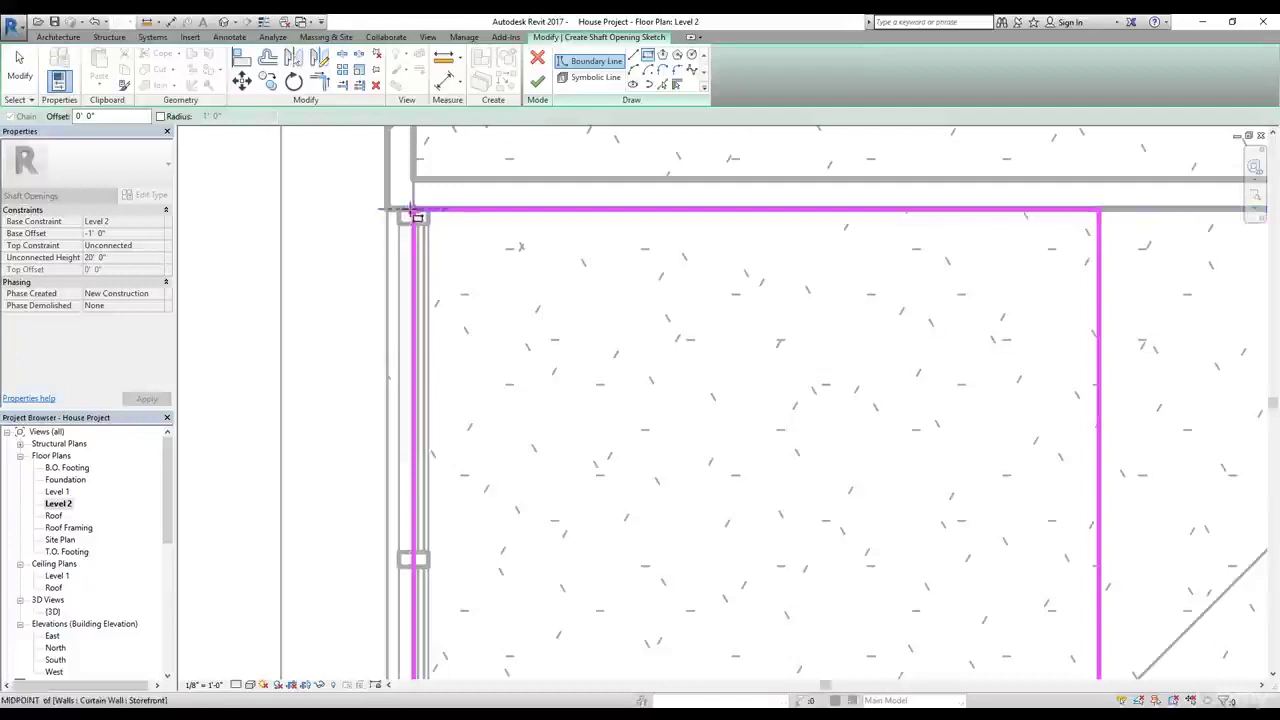
left_click(410, 207)
scroll(410, 207, "down", 5)
scroll(537, 295, "down", 2)
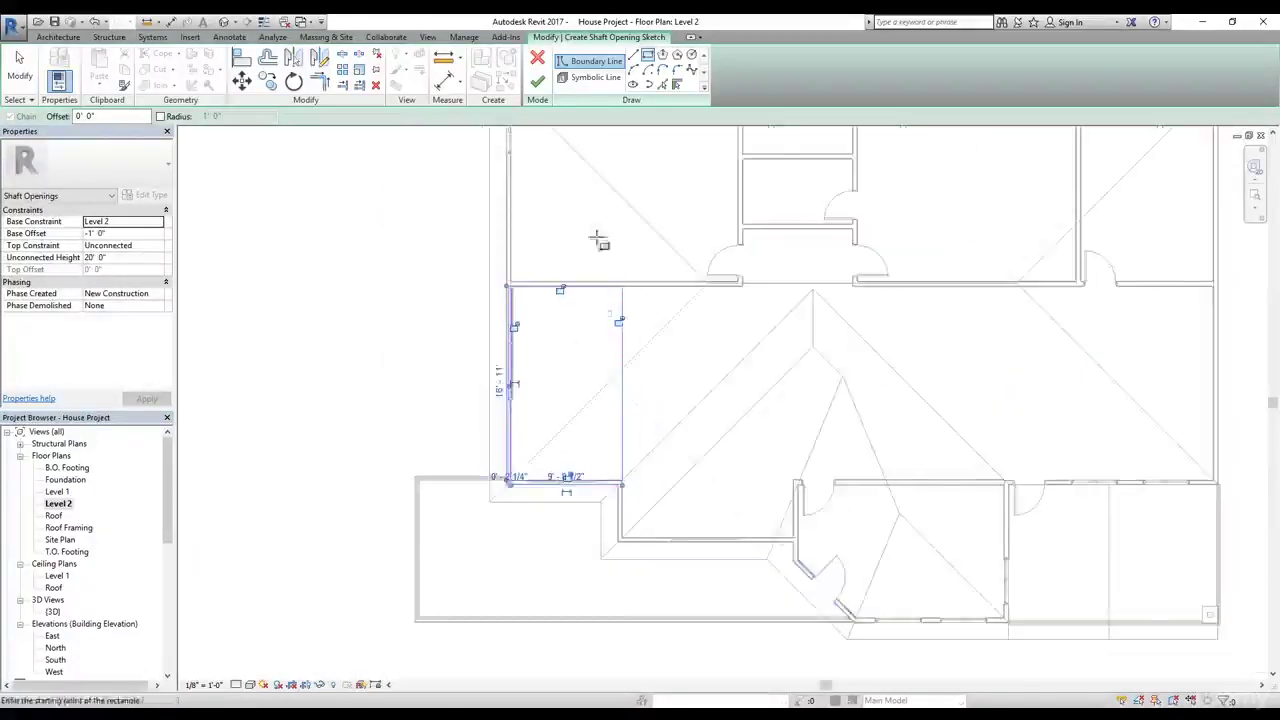
left_click(539, 84)
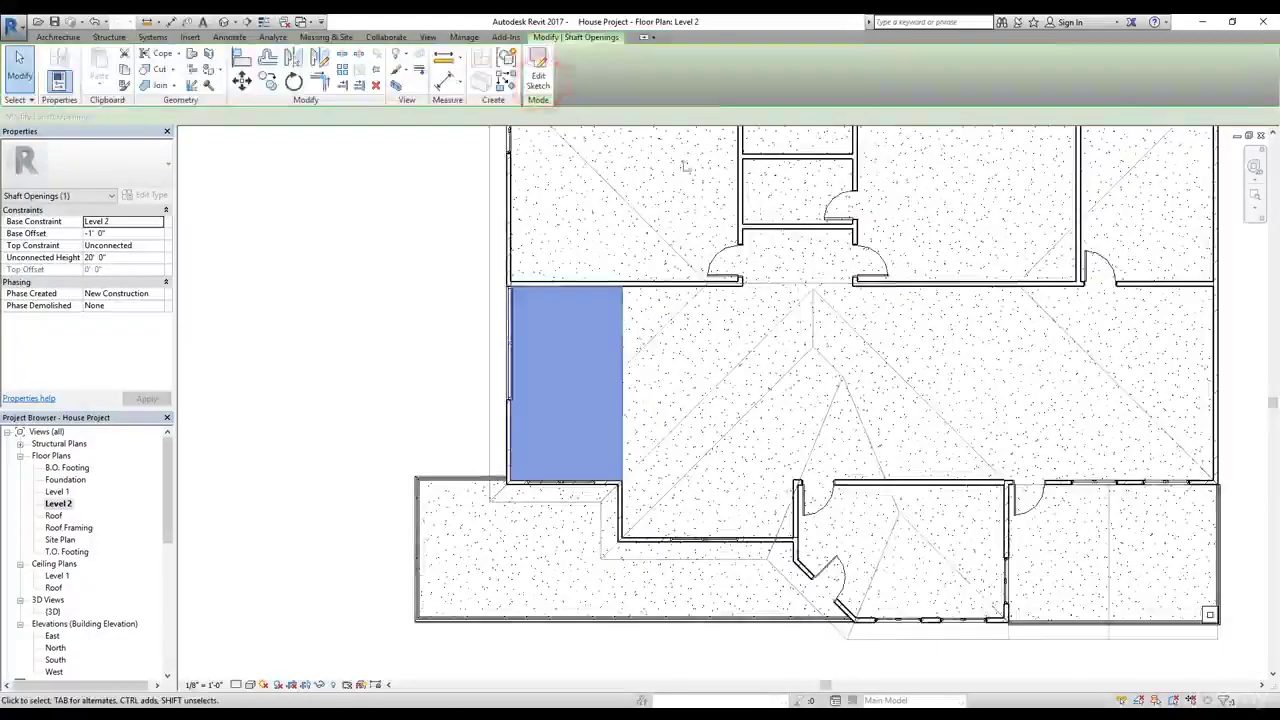
left_click(224, 22)
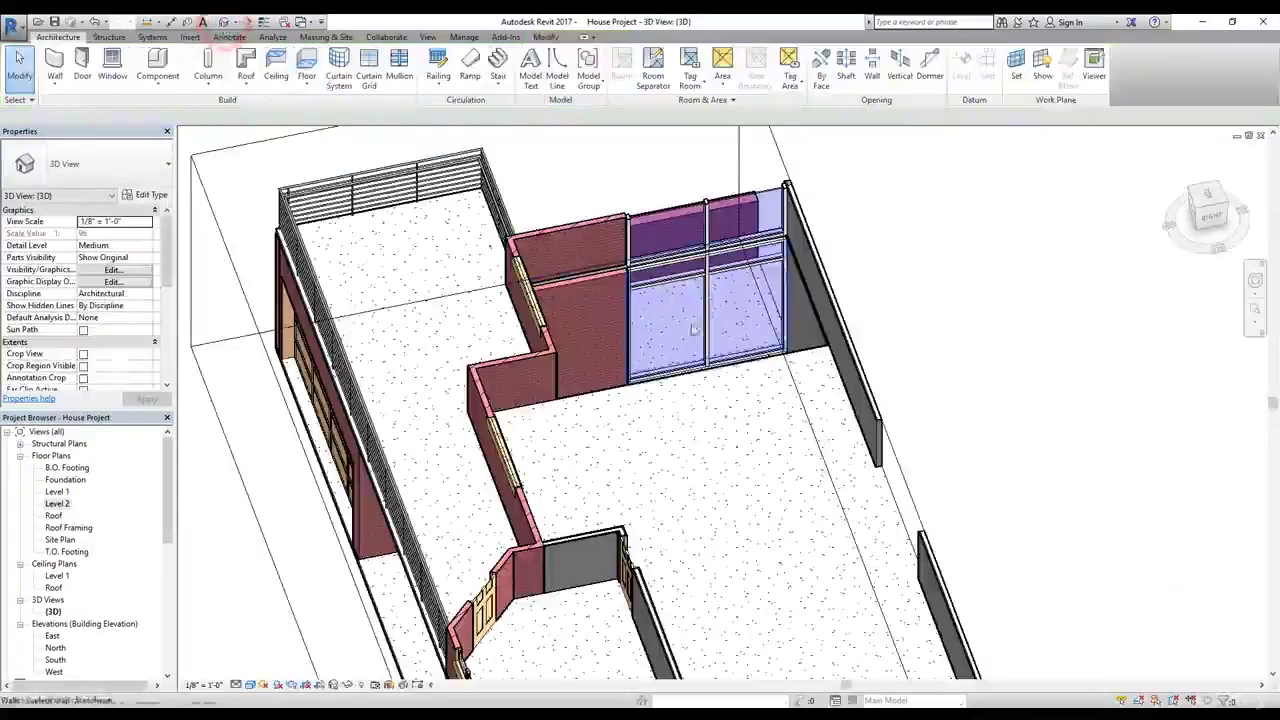
Orbit the model to inspect the new shaft, then open the Level 1 floor plan
middle_click_drag(735, 456, 654, 534, "shift")
middle_click_drag(796, 416, 260, 548, "shift")
double_click(57, 491)
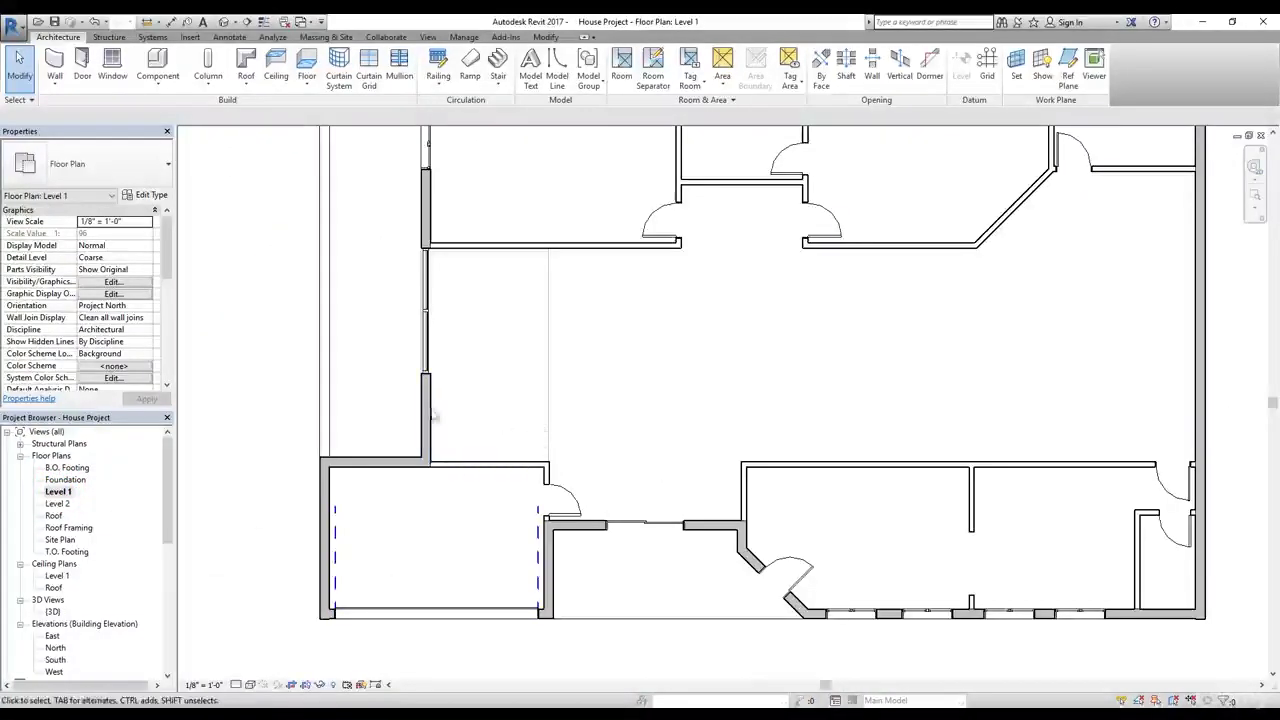
Start a Level 1 to Level 2 stair by component, using the L-Shape Winder run
left_click(498, 84)
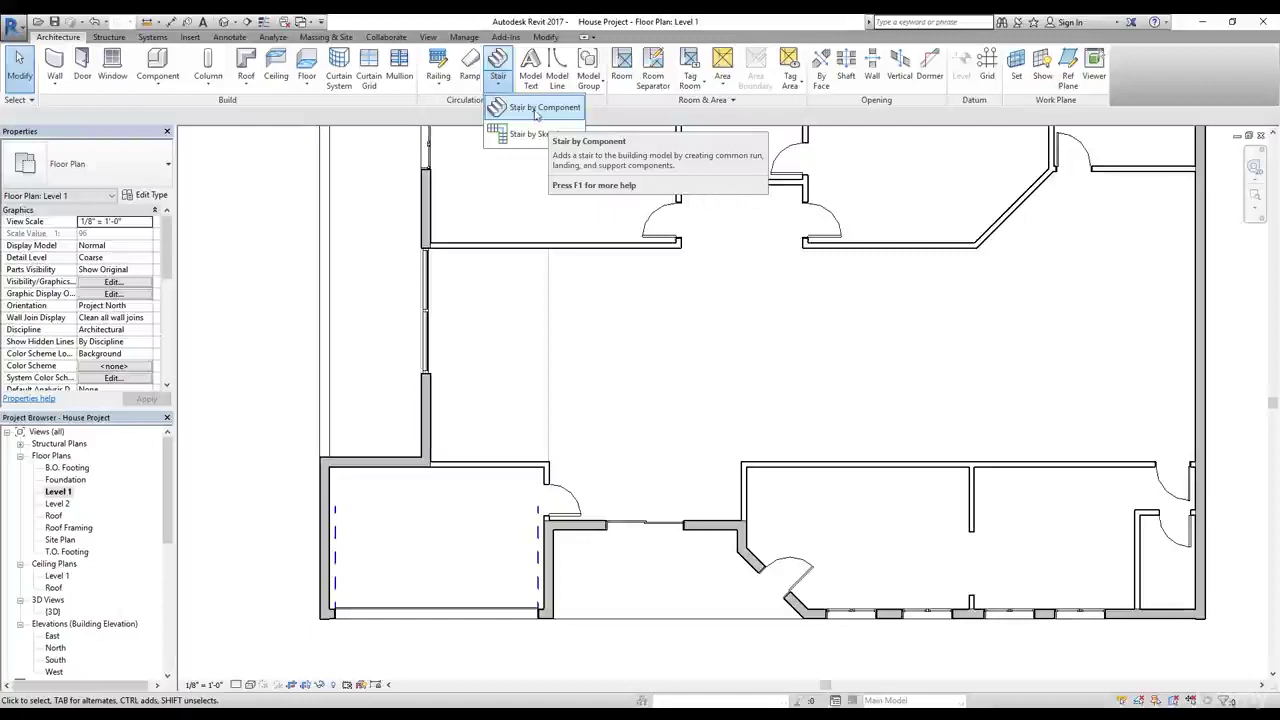
left_click(537, 108)
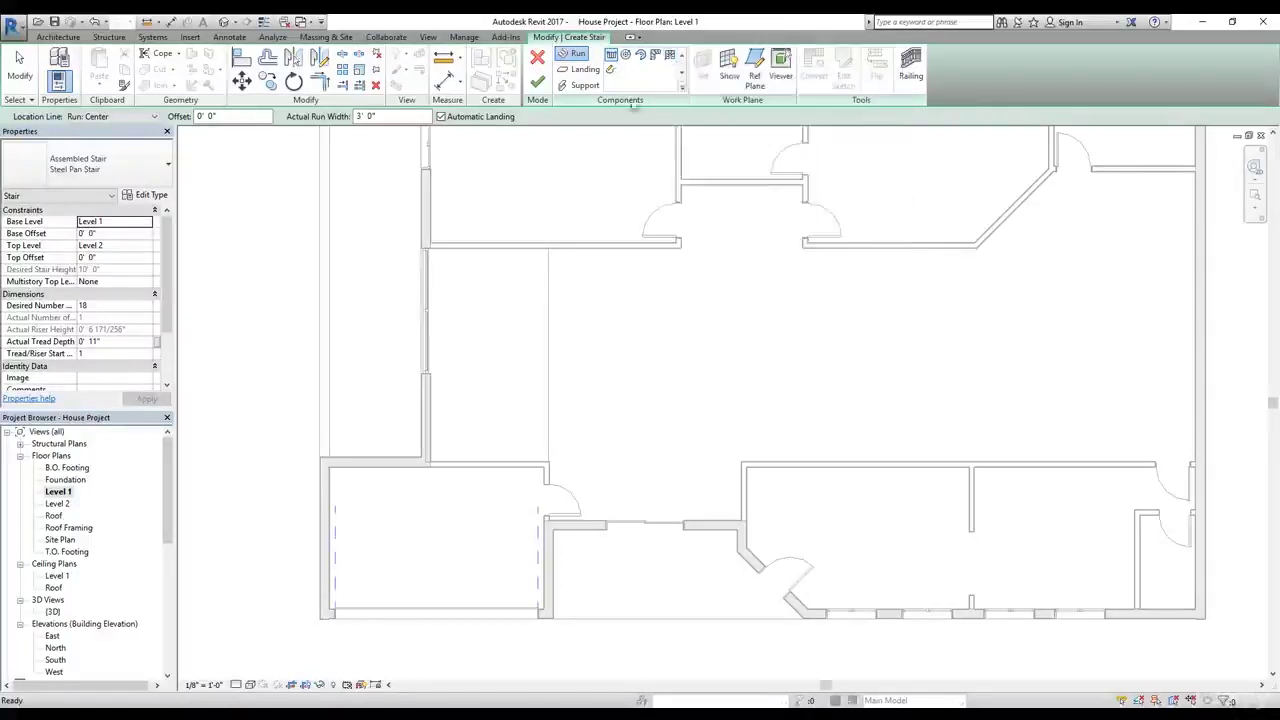
left_click(655, 56)
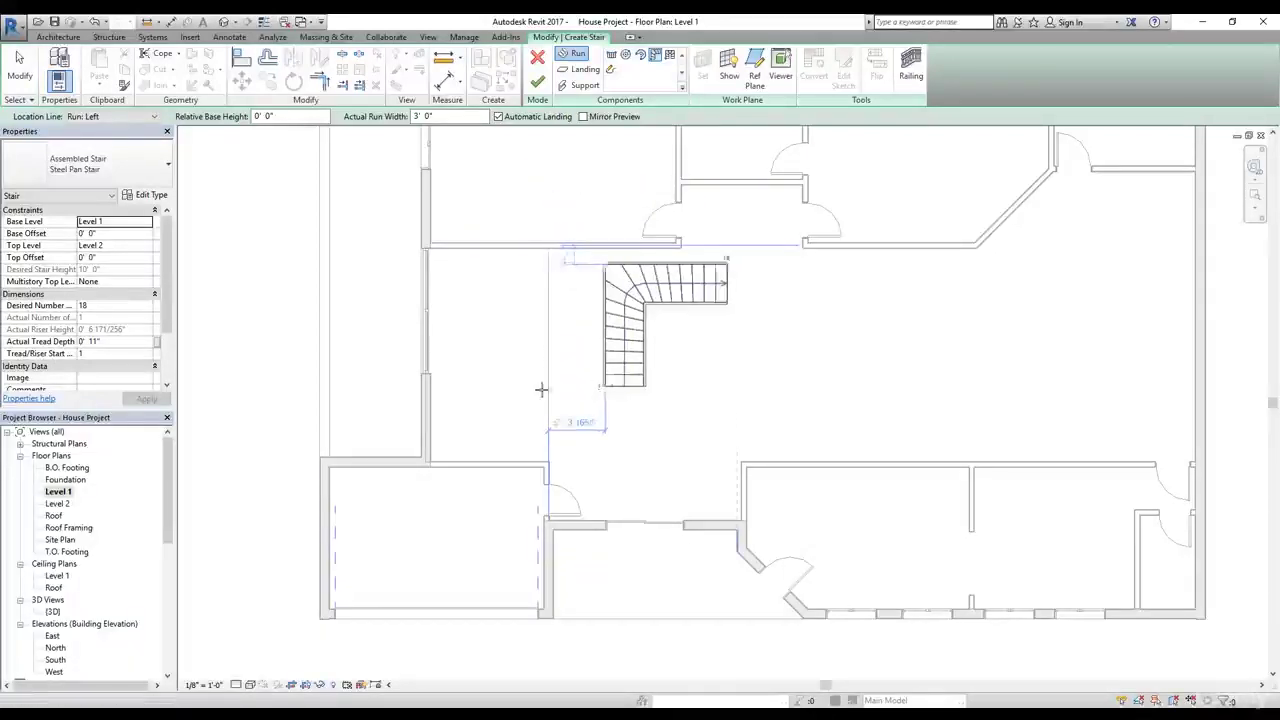
Place the 18-riser L-shaped winder run against the upper-left walls of Level 1
scroll(457, 374, "up", 2)
scroll(546, 457, "down", 2)
scroll(535, 443, "up", 3)
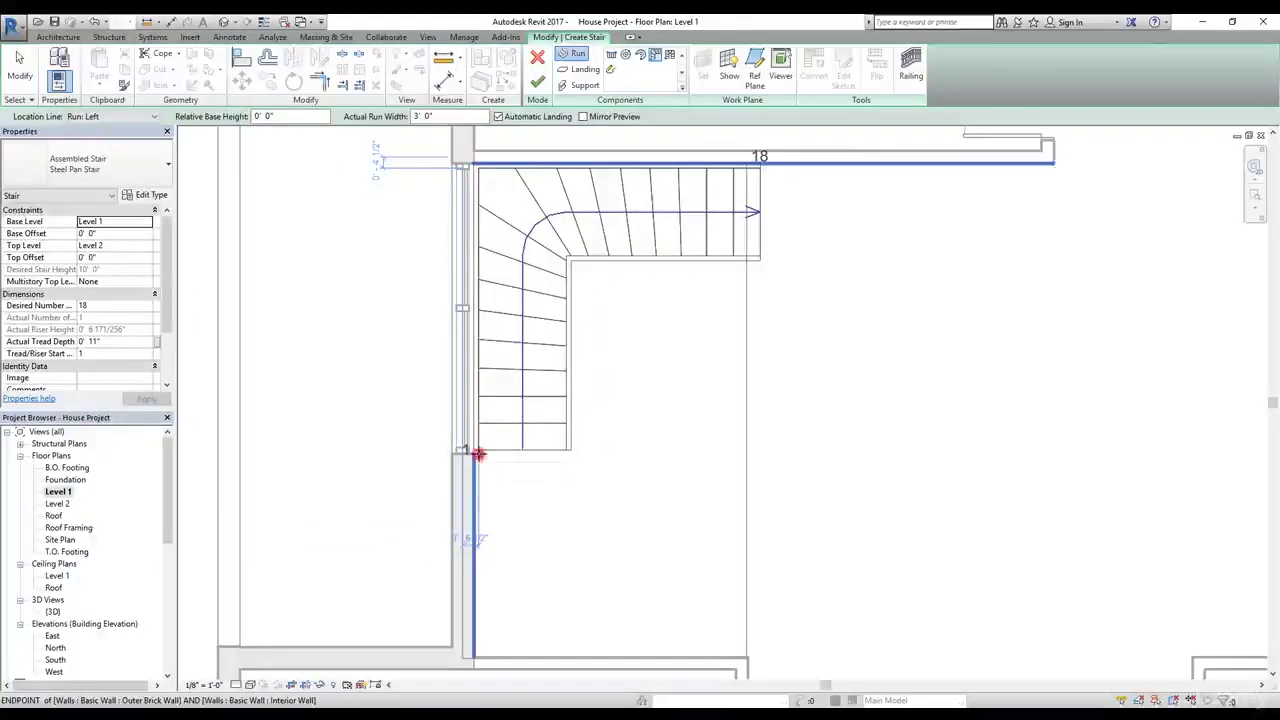
left_click(478, 454)
scroll(833, 353, "up", 4)
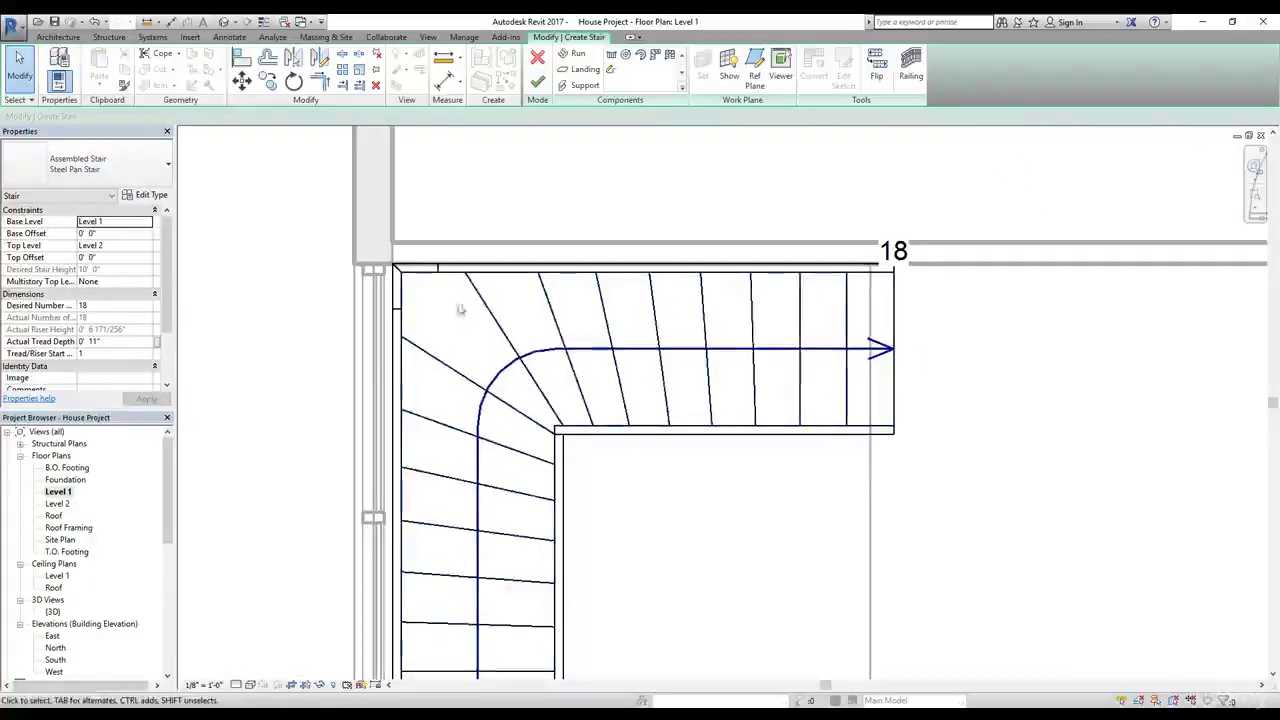
Select the winder run and pan the plan to see both its ends
left_click(899, 409)
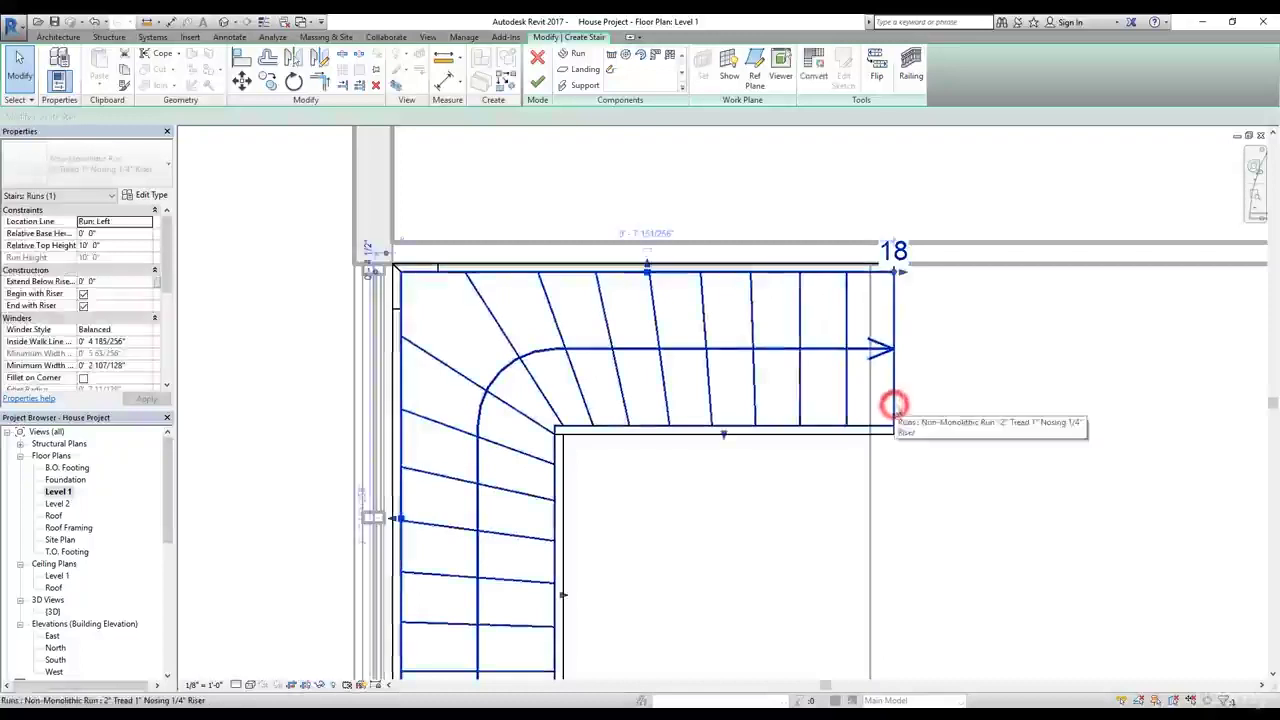
middle_click_drag(574, 358, 566, 240)
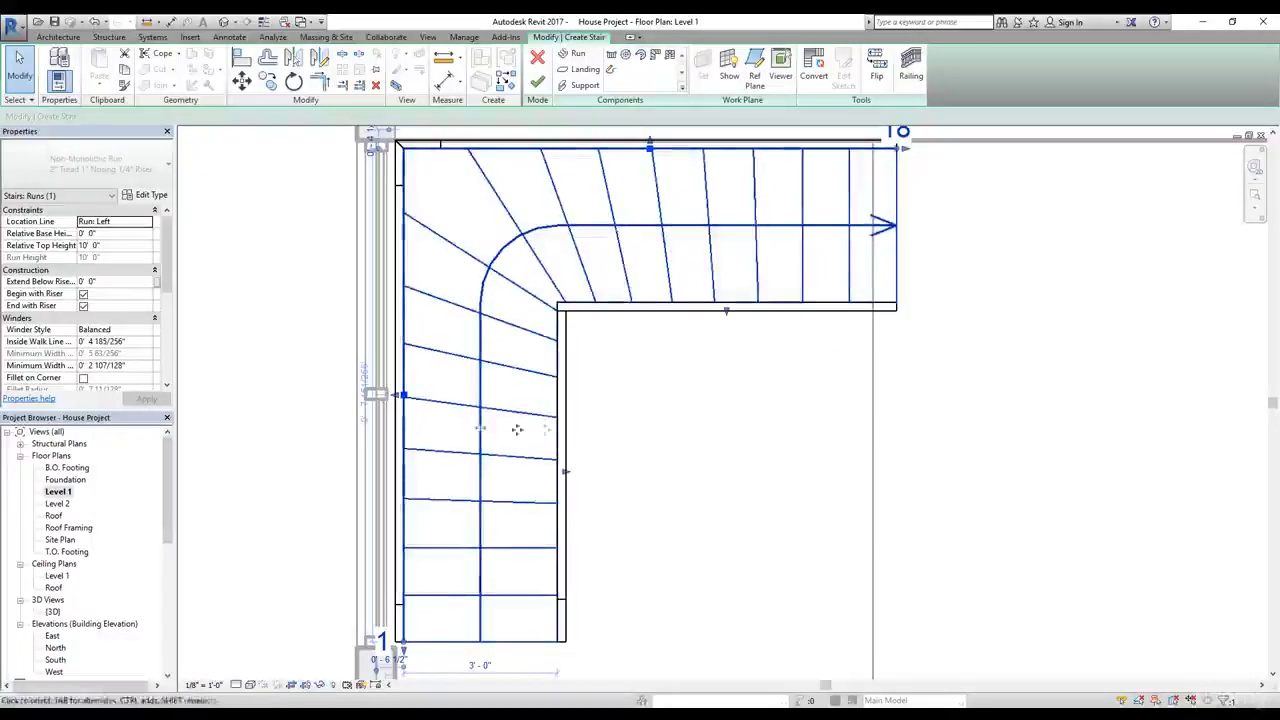
middle_click_drag(914, 231, 837, 390)
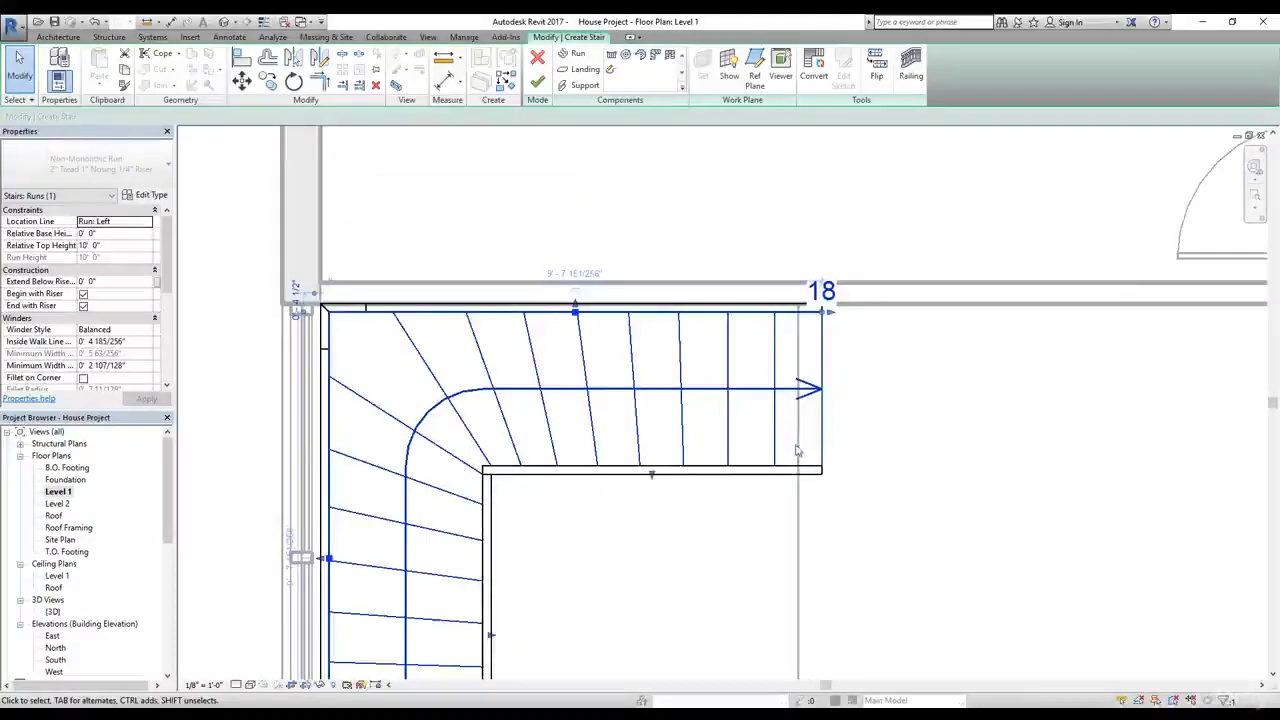
mouse_move(697, 553)
middle_mouse_down()
mouse_move(774, 417)
mouse_move(748, 437)
middle_mouse_up()
In the Level 2 plan, shorten the run's upper leg from about 9'-7" to 9'-2"
double_click(57, 503)
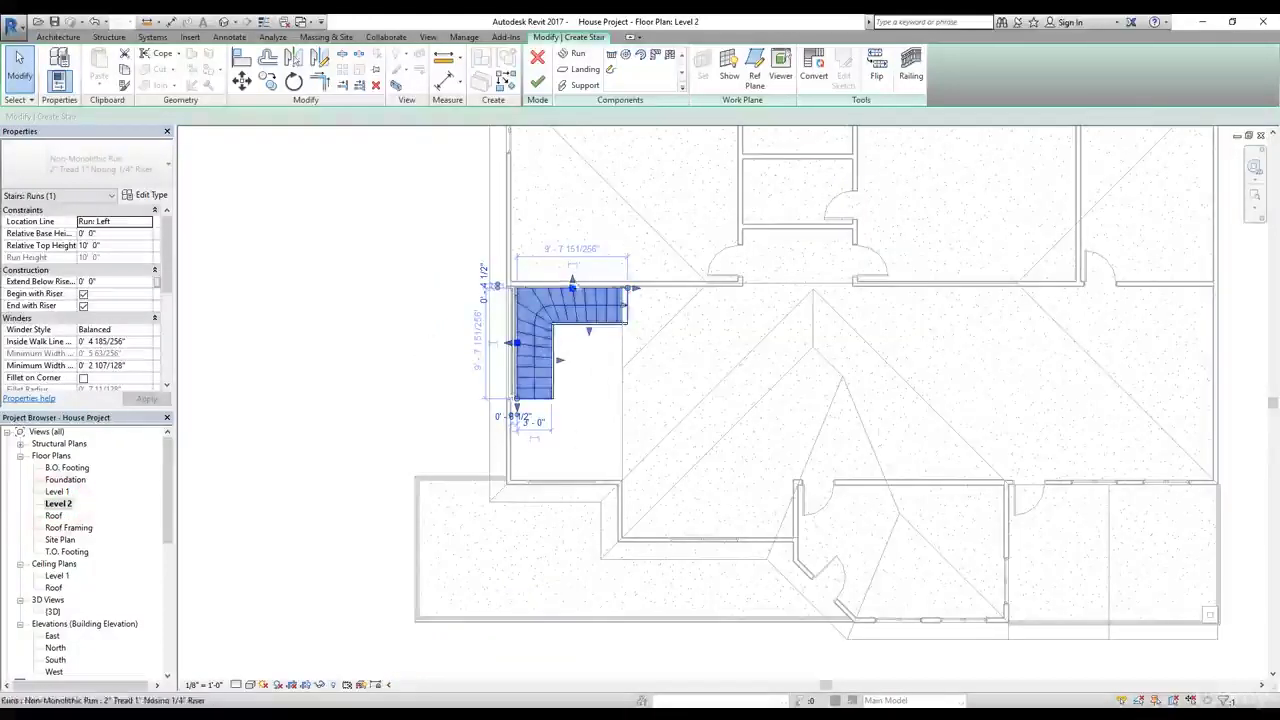
scroll(630, 288, "up", 6)
left_click_drag(700, 277, 672, 274)
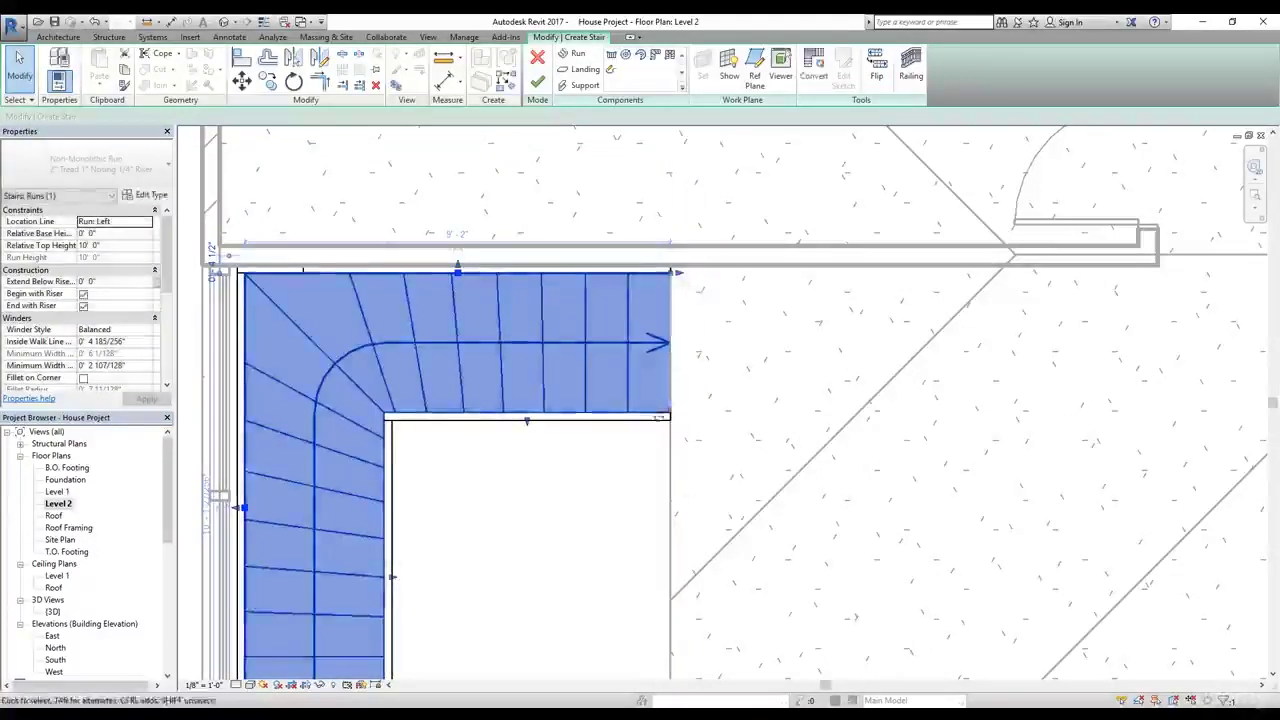
scroll(673, 411, "down", 3)
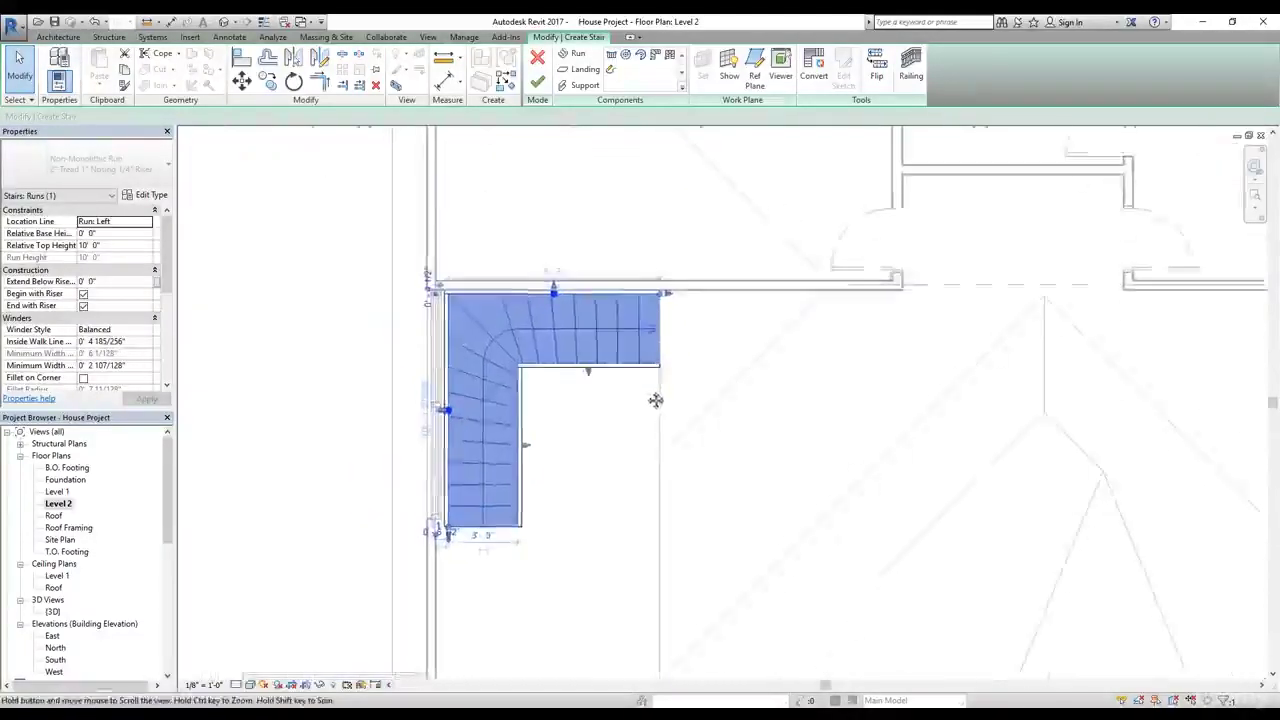
left_click(252, 401)
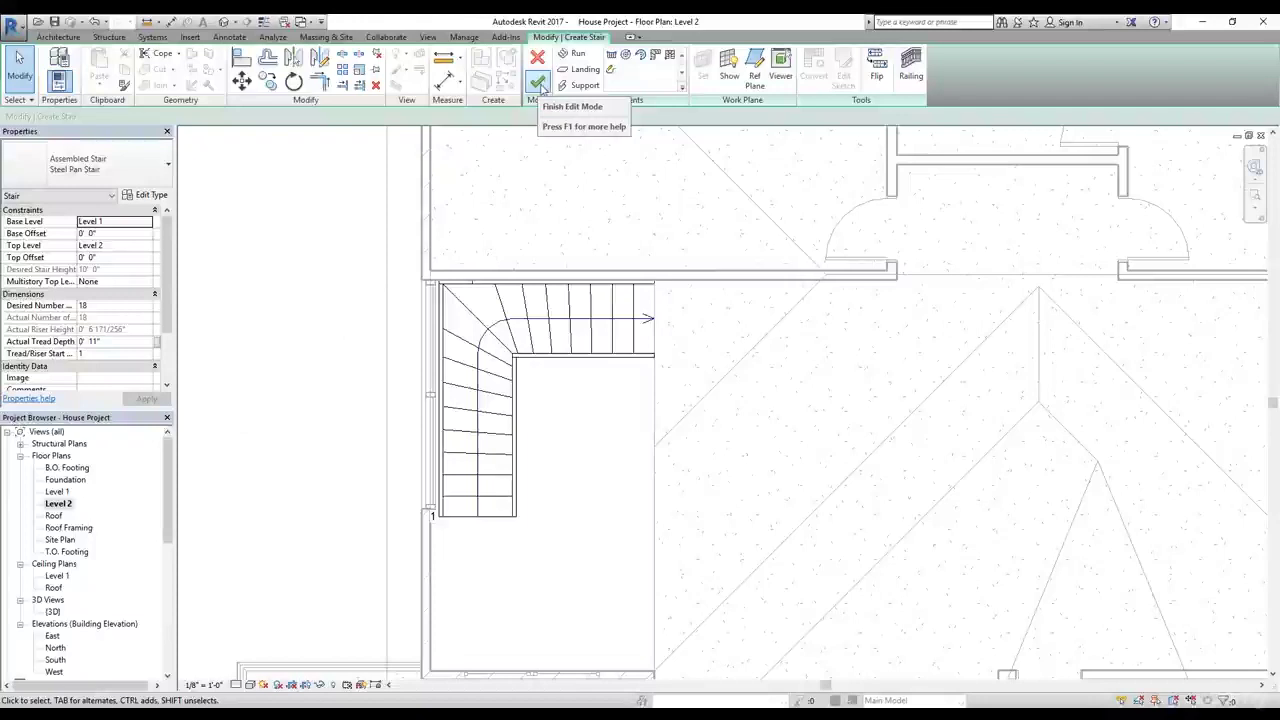
left_click(539, 86)
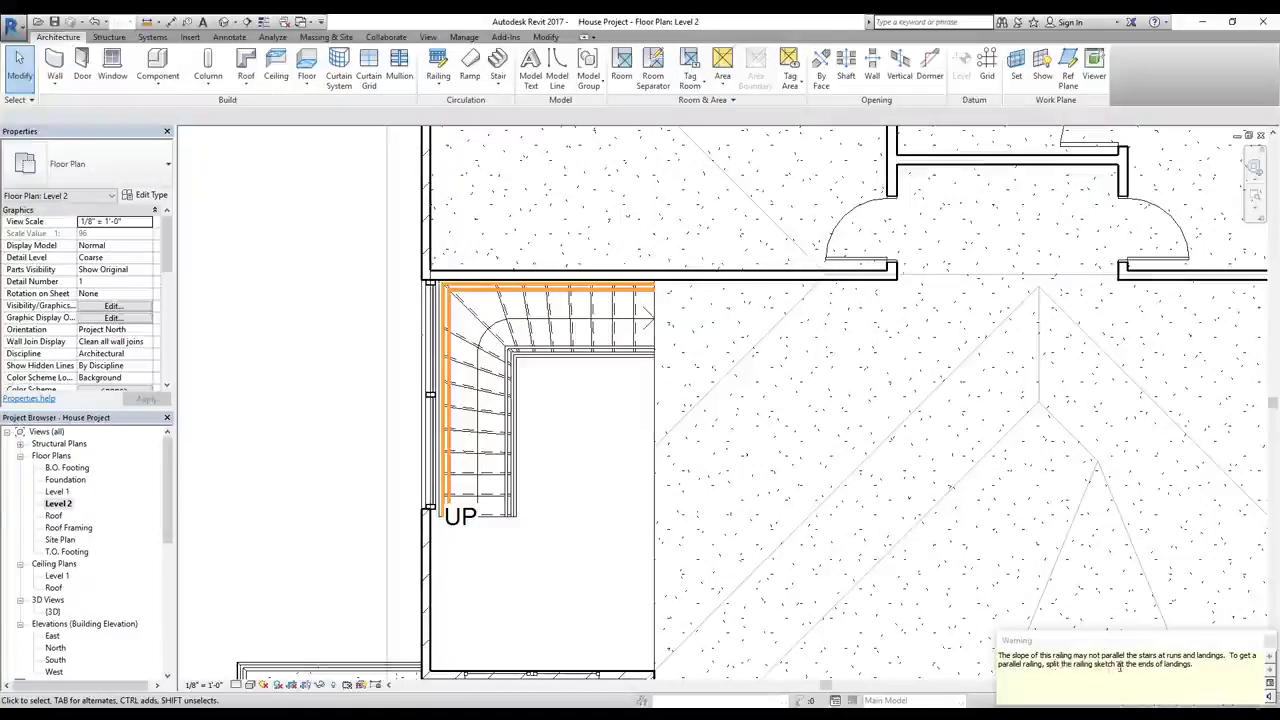
Dismiss the railing warning, inspect the railed winder stair in 3D, then reopen Level 1
left_click(1268, 641)
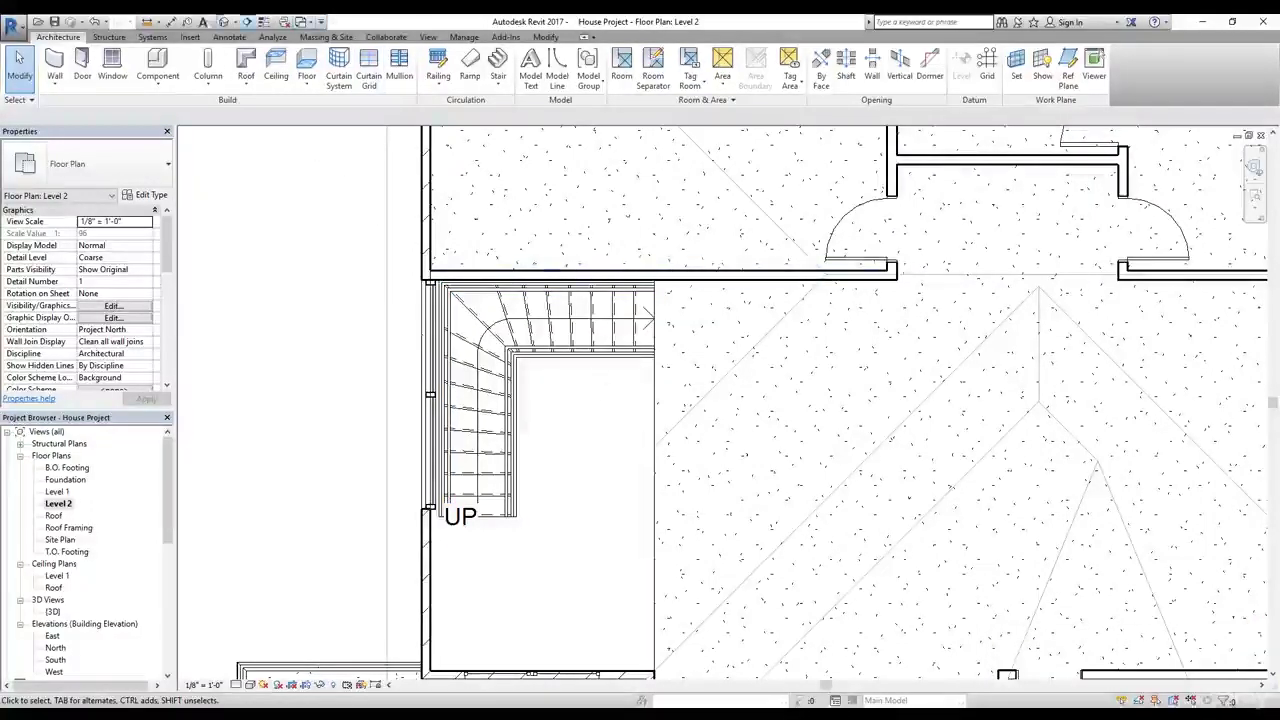
left_click(224, 21)
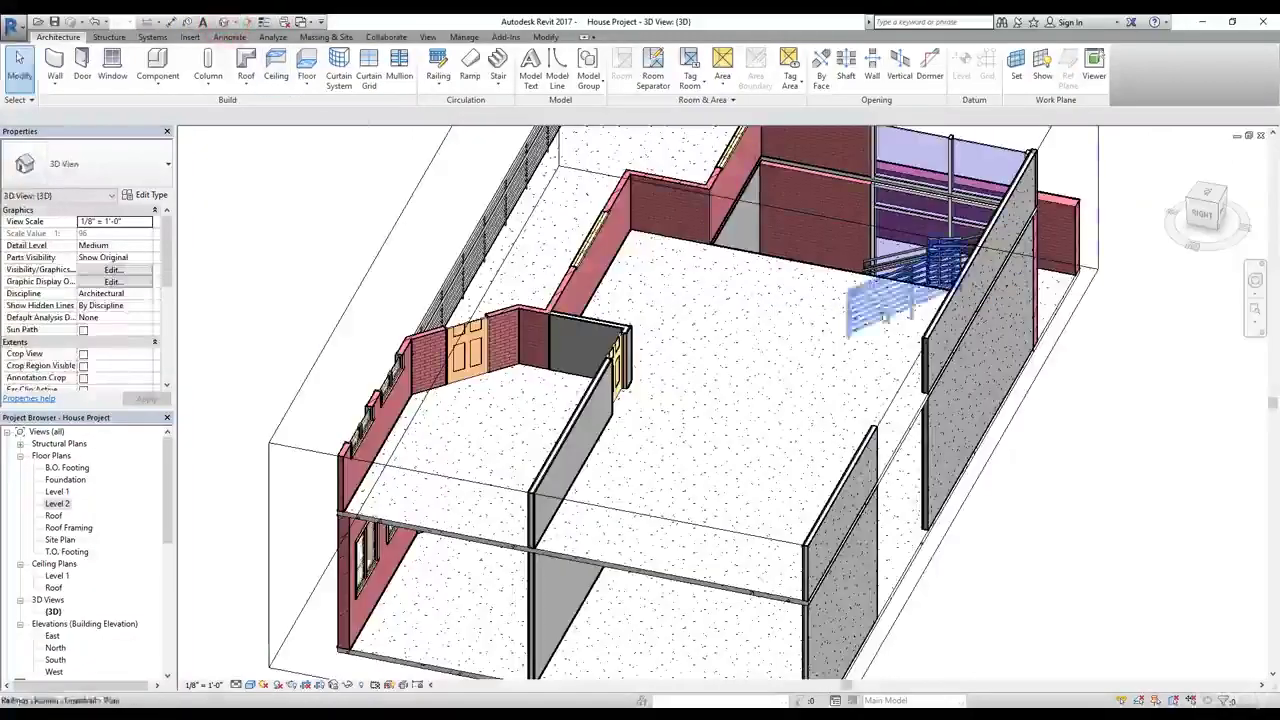
middle_click_drag(880, 415, 768, 370, "shift")
scroll(1020, 463, "up", 3)
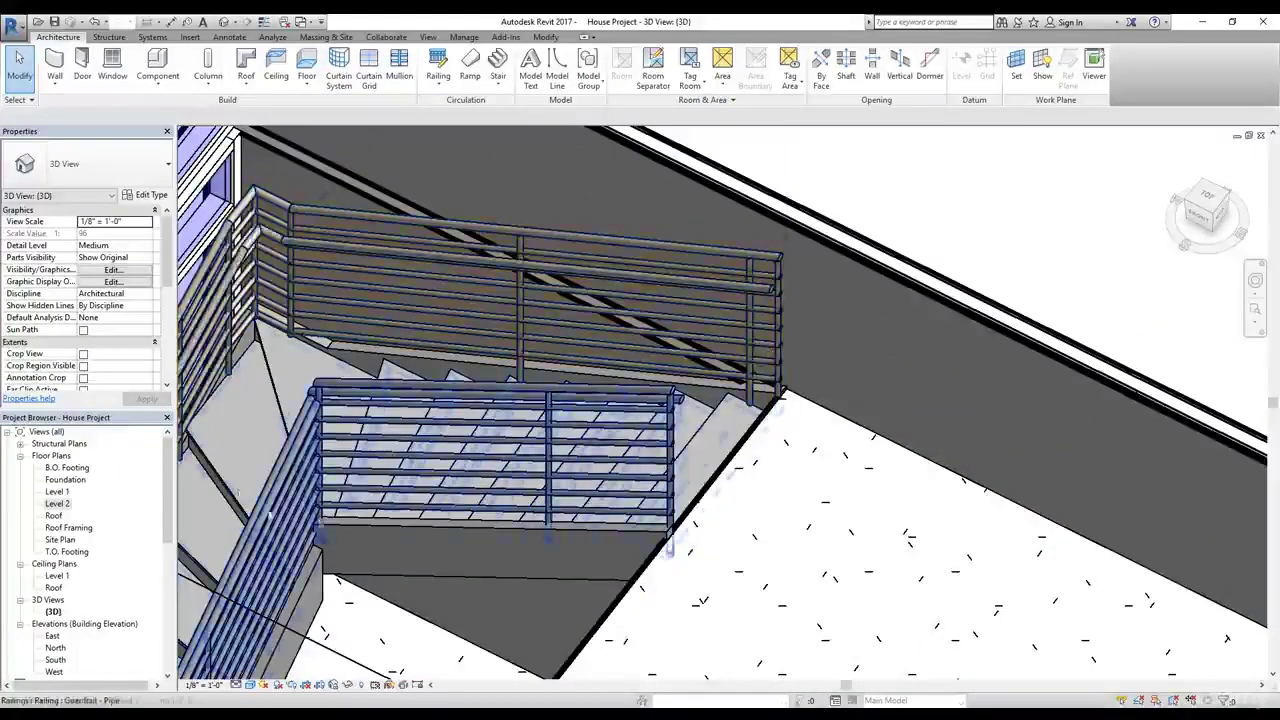
double_click(57, 491)
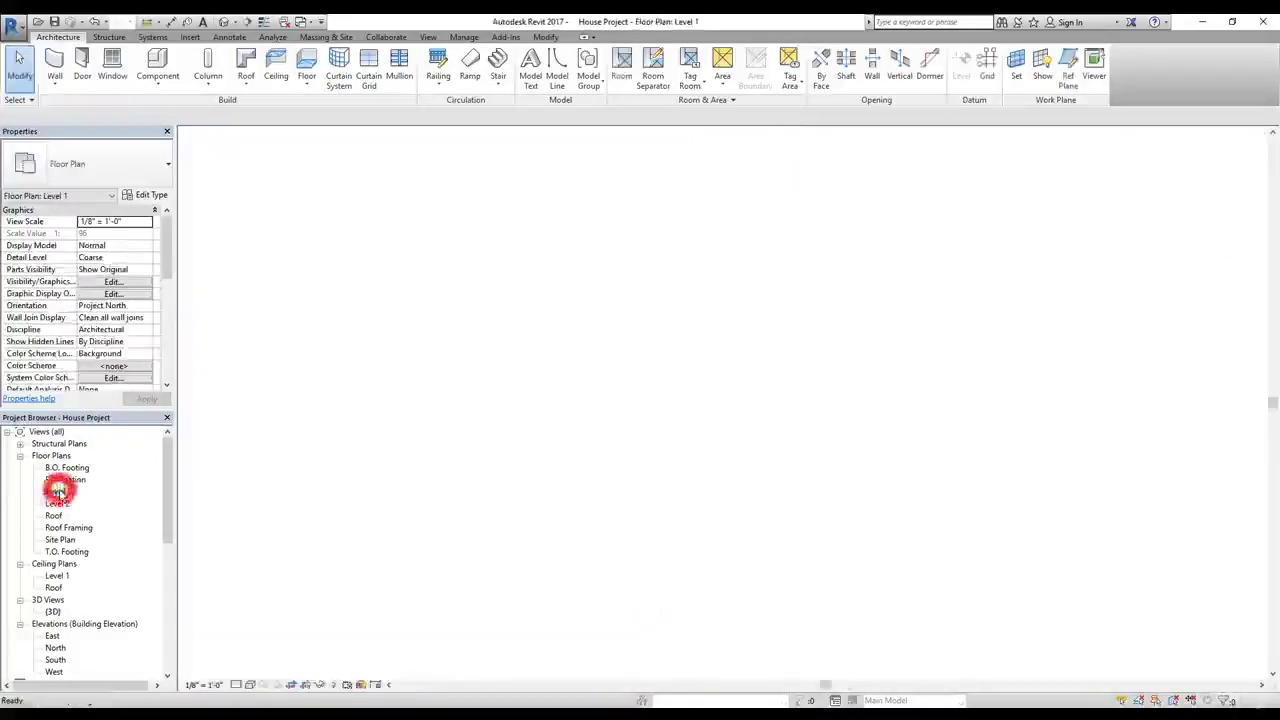
Select the upper stair railing on Level 1 to inspect it, clear the selection, then open Level 2
left_click(659, 308)
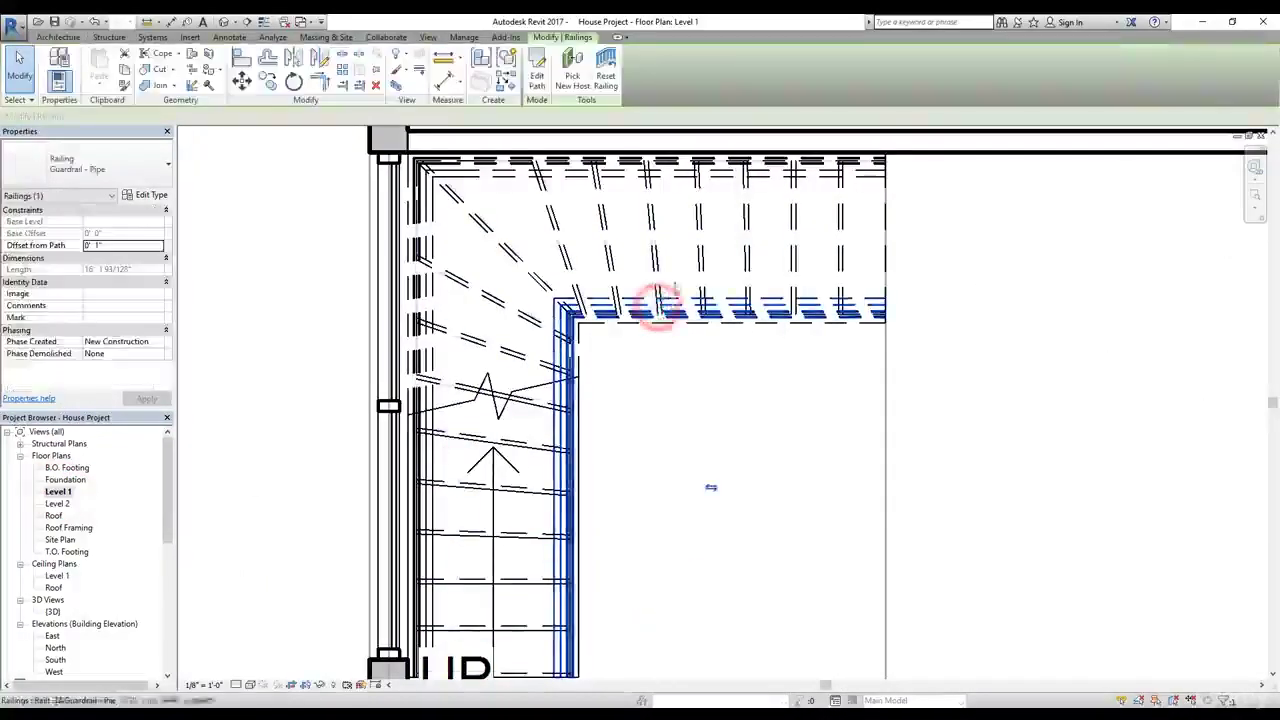
scroll(659, 308, "down", 2)
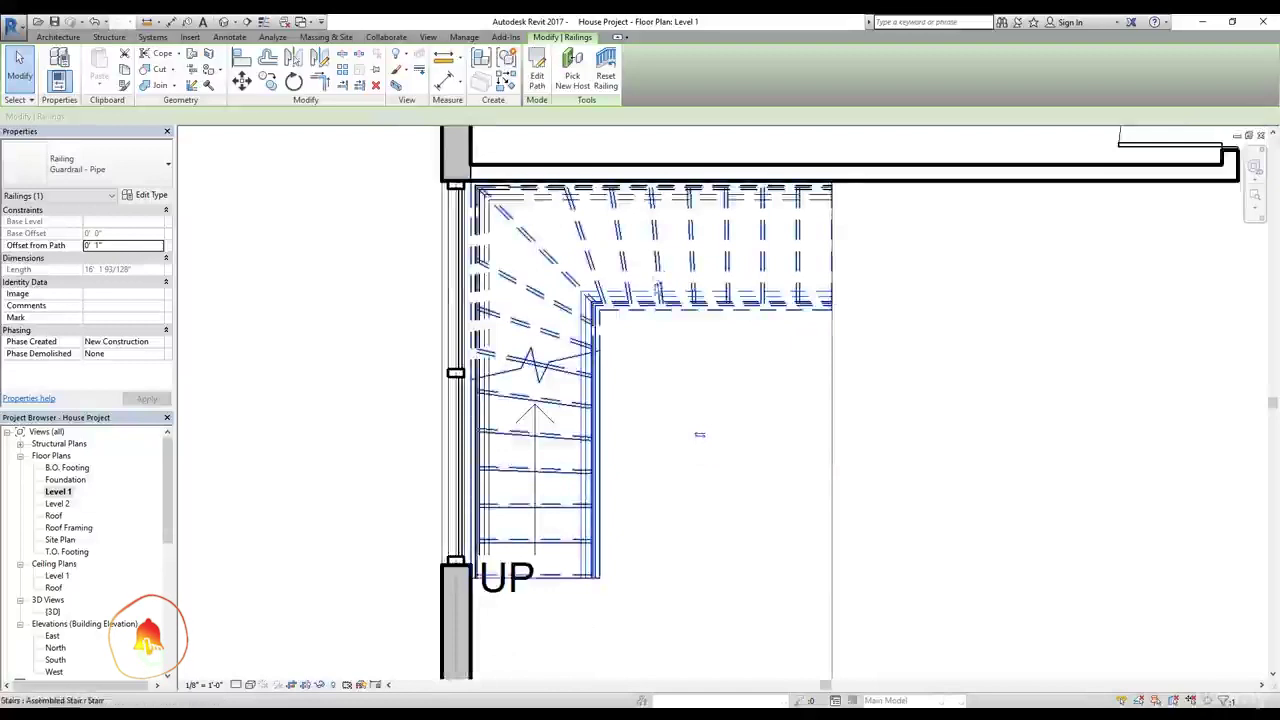
left_click(657, 294)
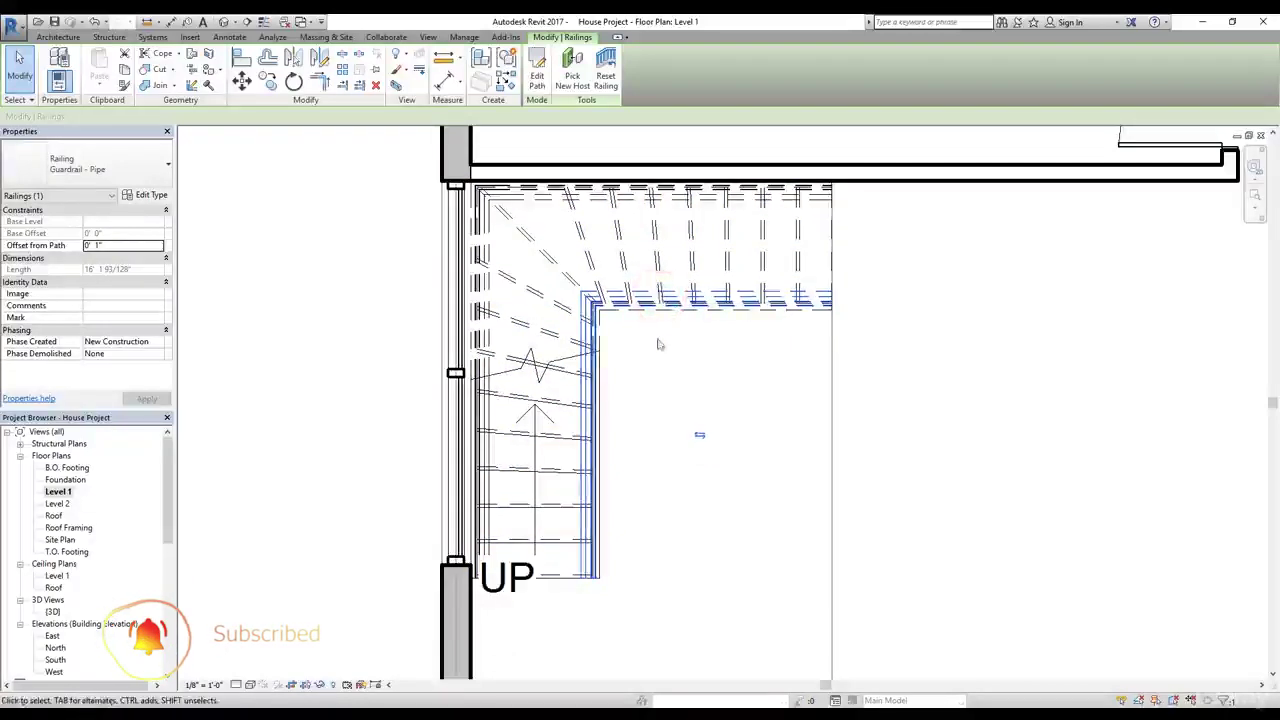
left_click(658, 344)
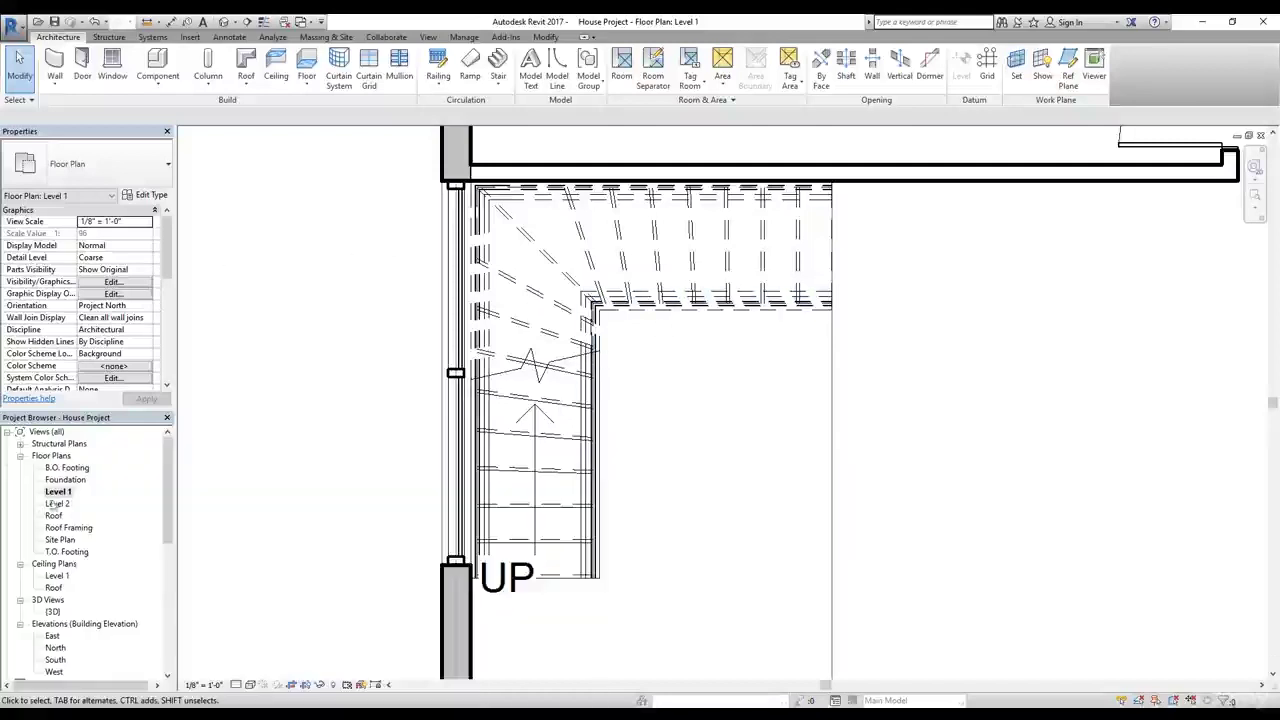
double_click(52, 503)
In the stair sketch, move the winder run down clear of the upper wall and finish editing
left_click(567, 332)
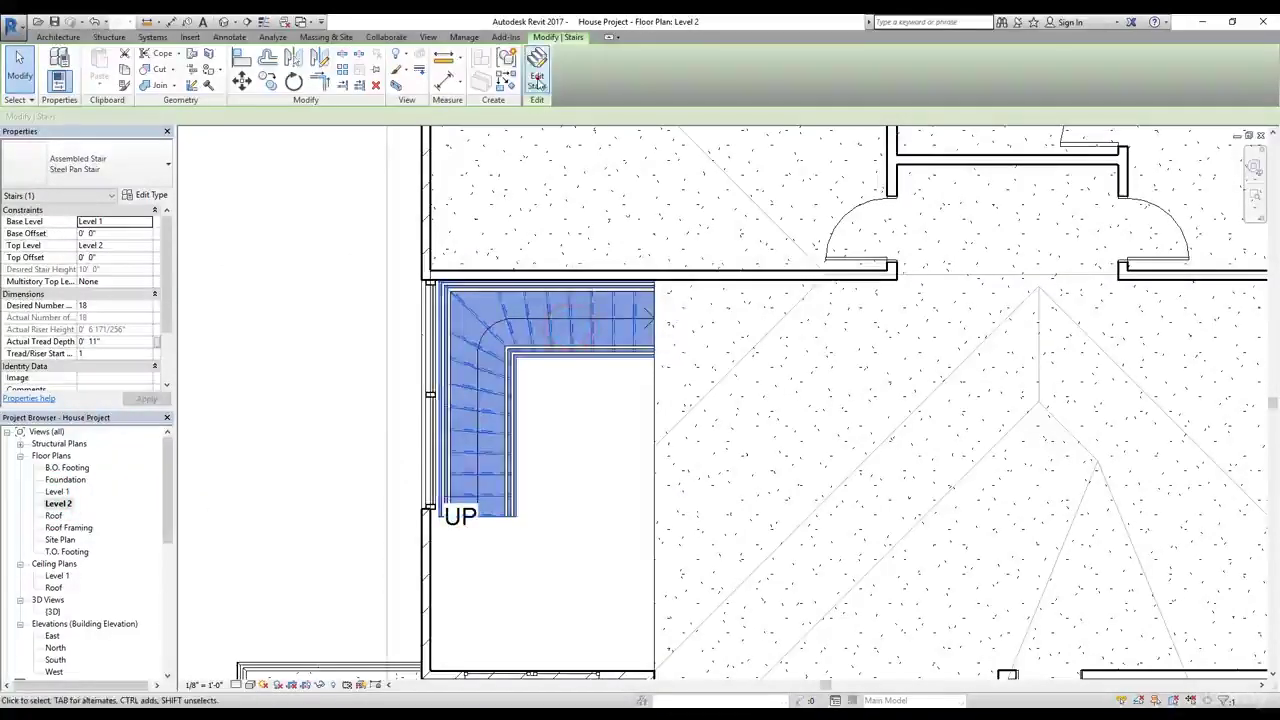
left_click(537, 80)
left_click(566, 342)
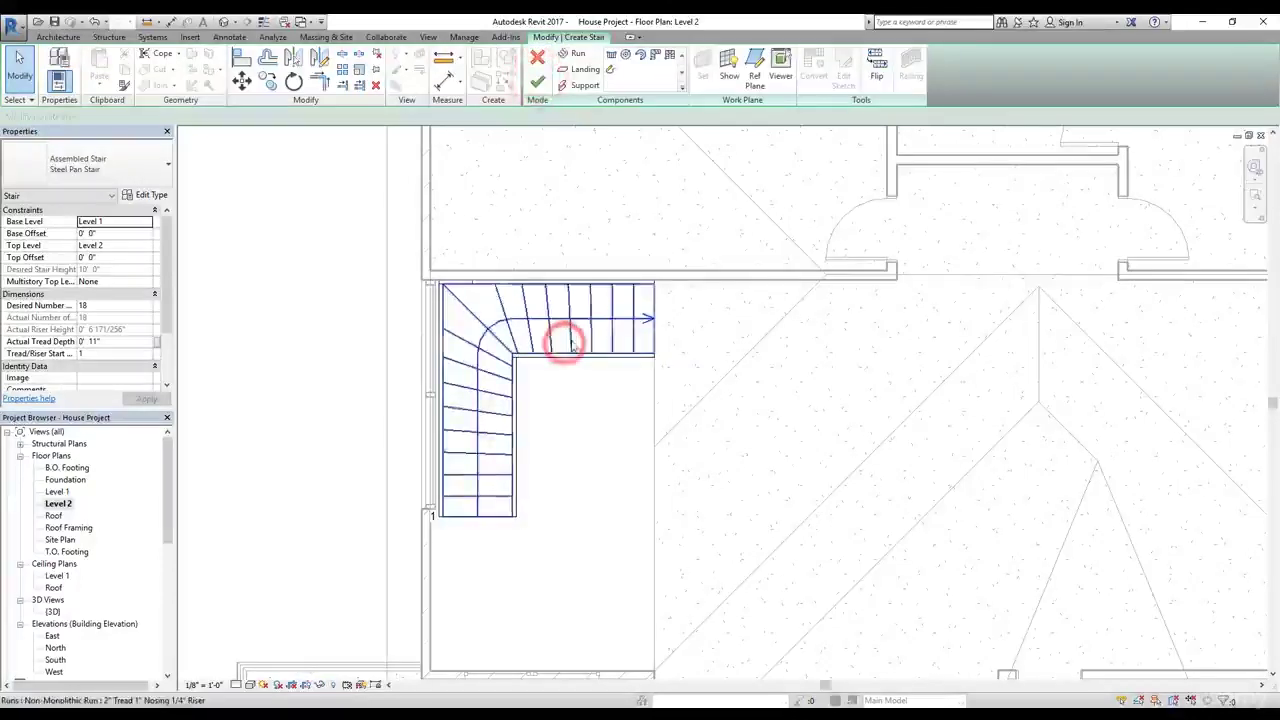
scroll(571, 335, "up", 2)
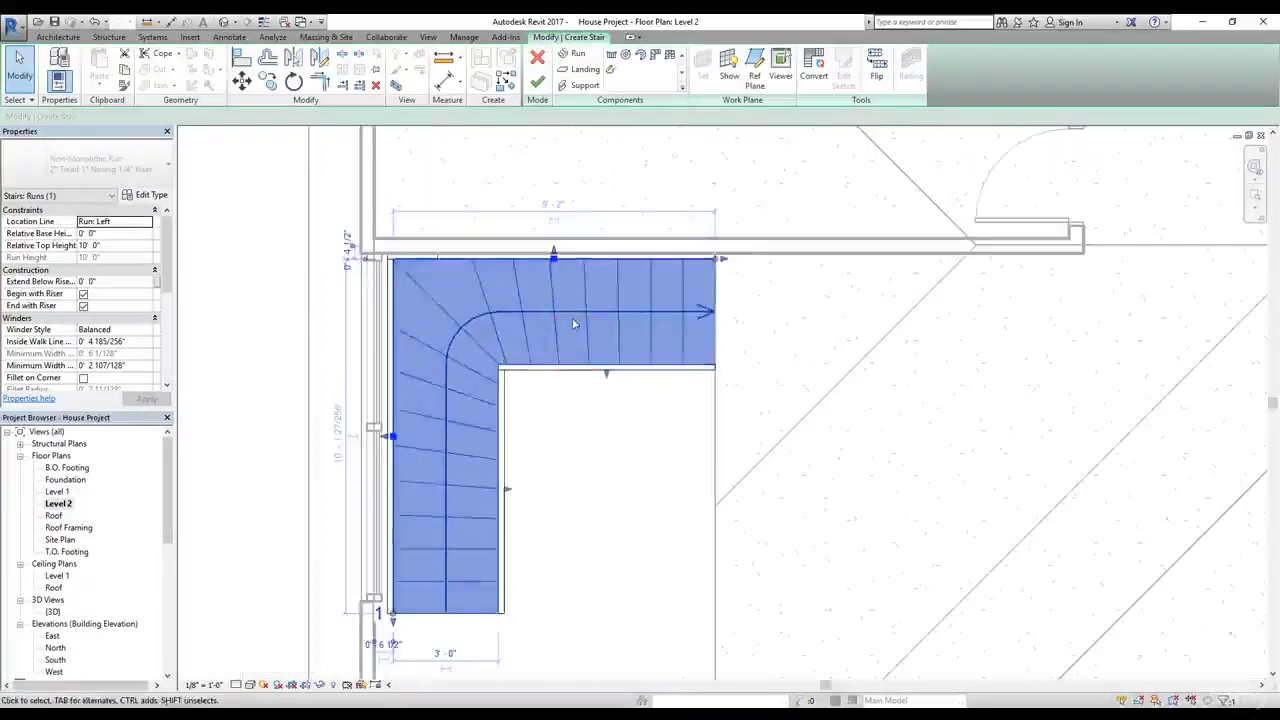
left_click(568, 314)
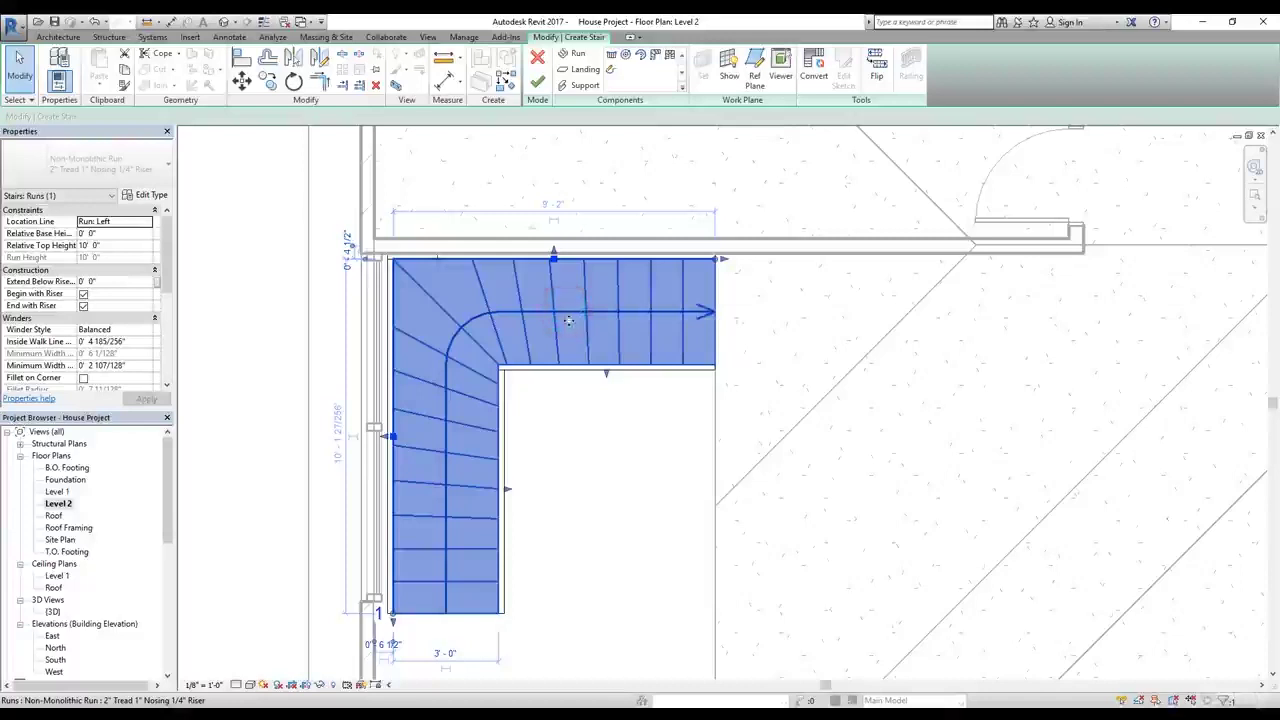
left_click_drag(568, 322, 566, 364)
left_click(588, 456)
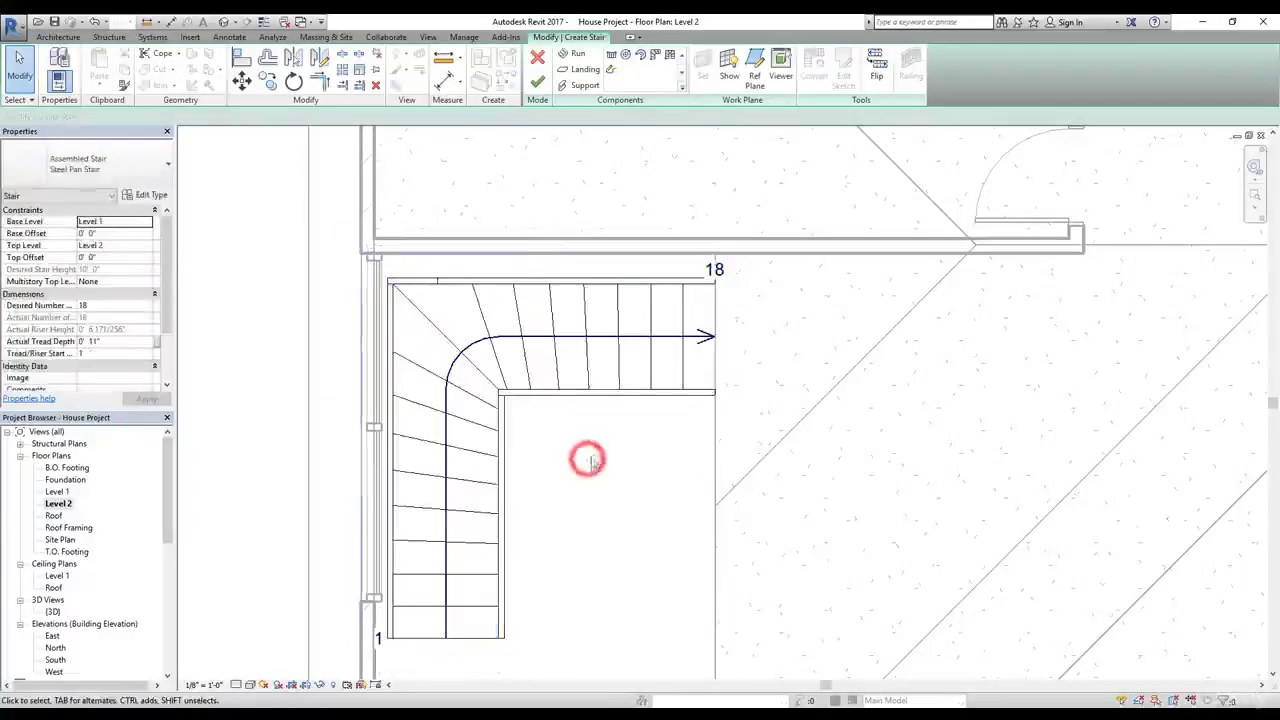
left_click(637, 449)
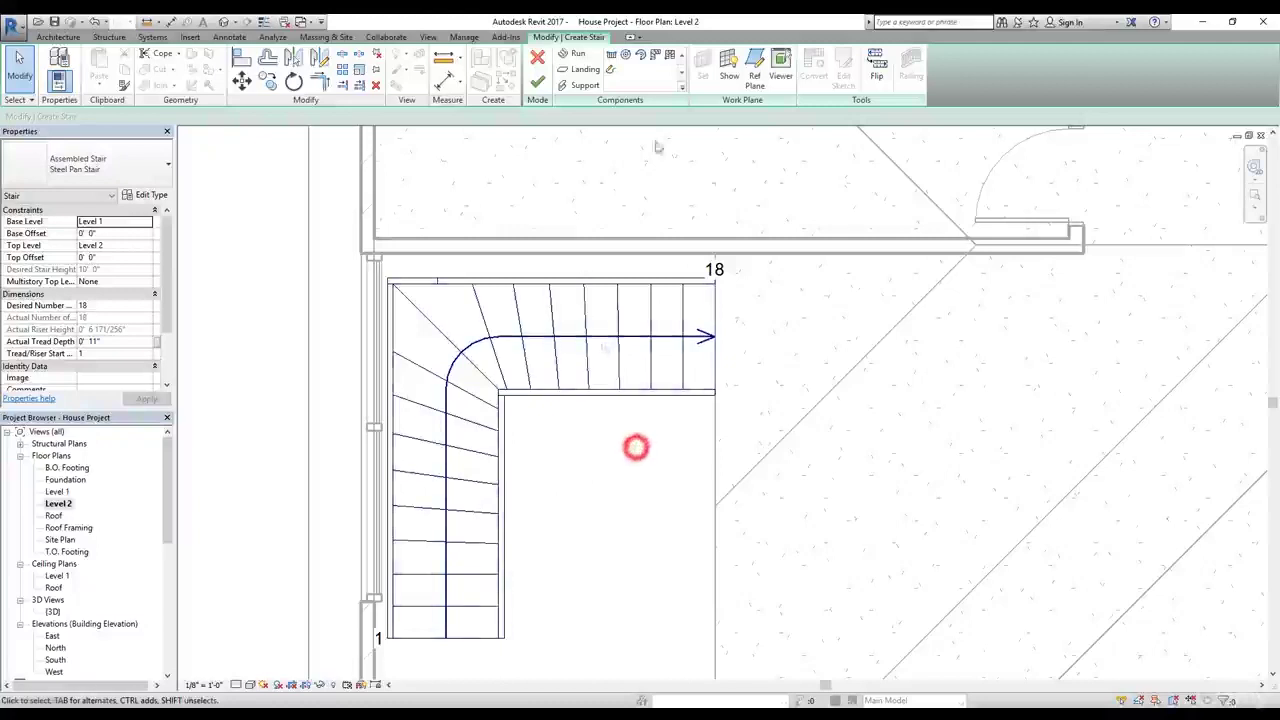
left_click(538, 84)
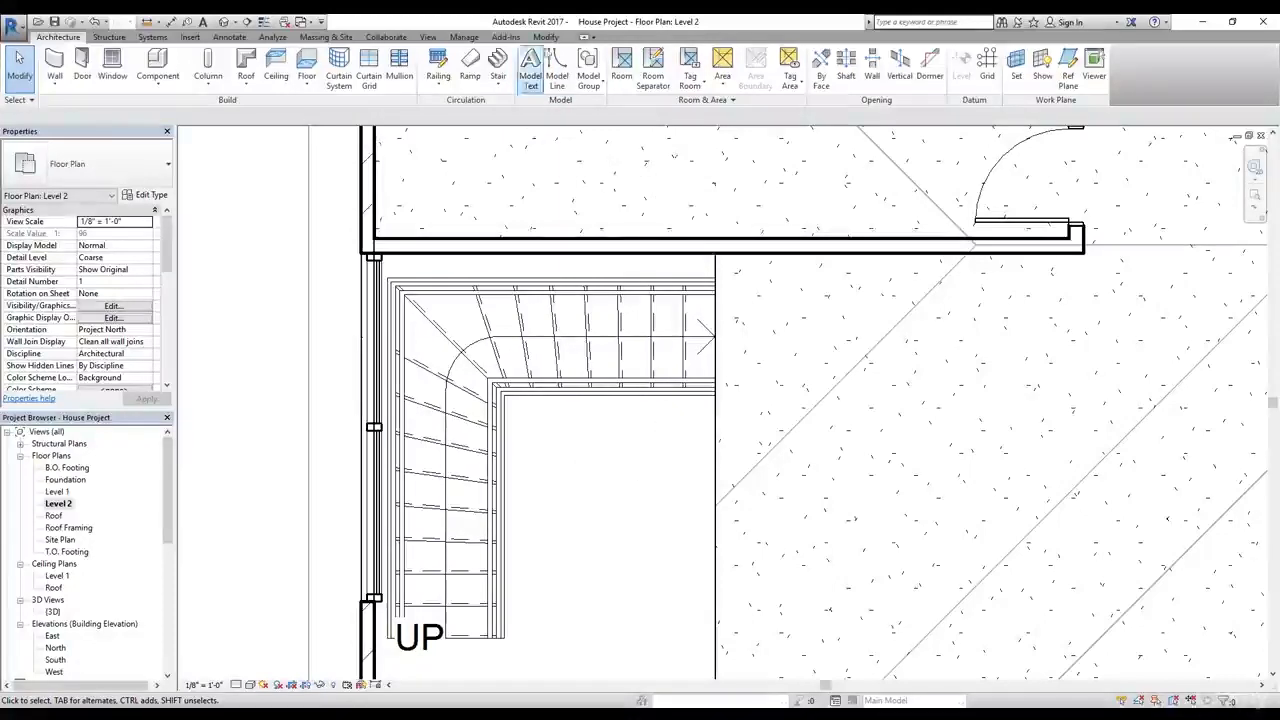
Inspect the stair and railings in the default 3D view, then return to the Level 2 plan
left_click(224, 21)
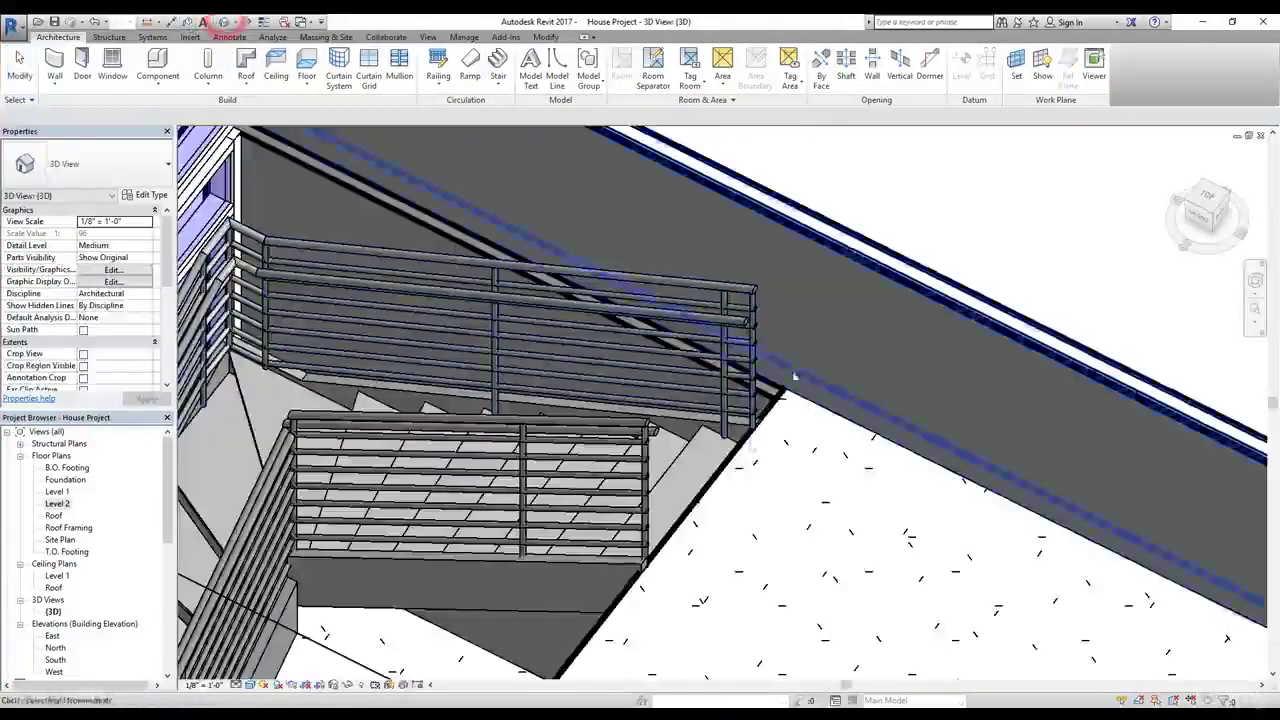
mouse_move(846, 459)
middle_mouse_down("shift")
mouse_move(760, 530)
mouse_move(737, 571)
middle_mouse_up("shift")
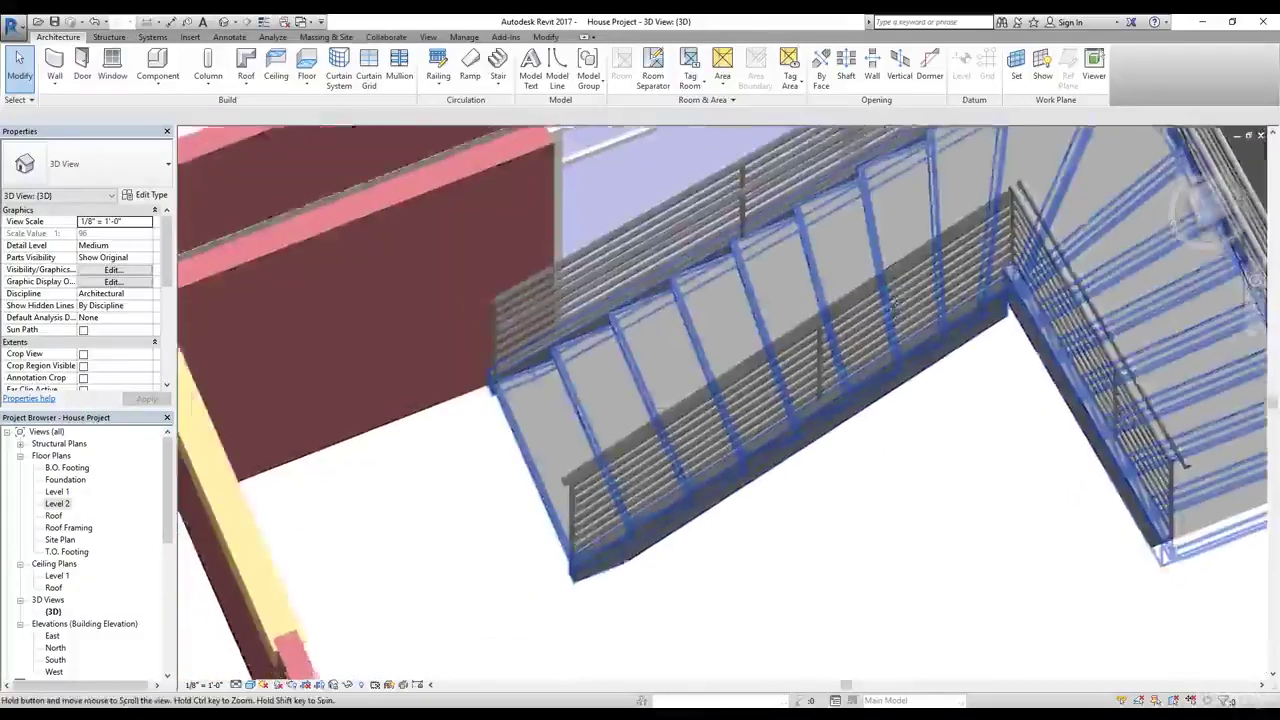
scroll(890, 436, "down", 2)
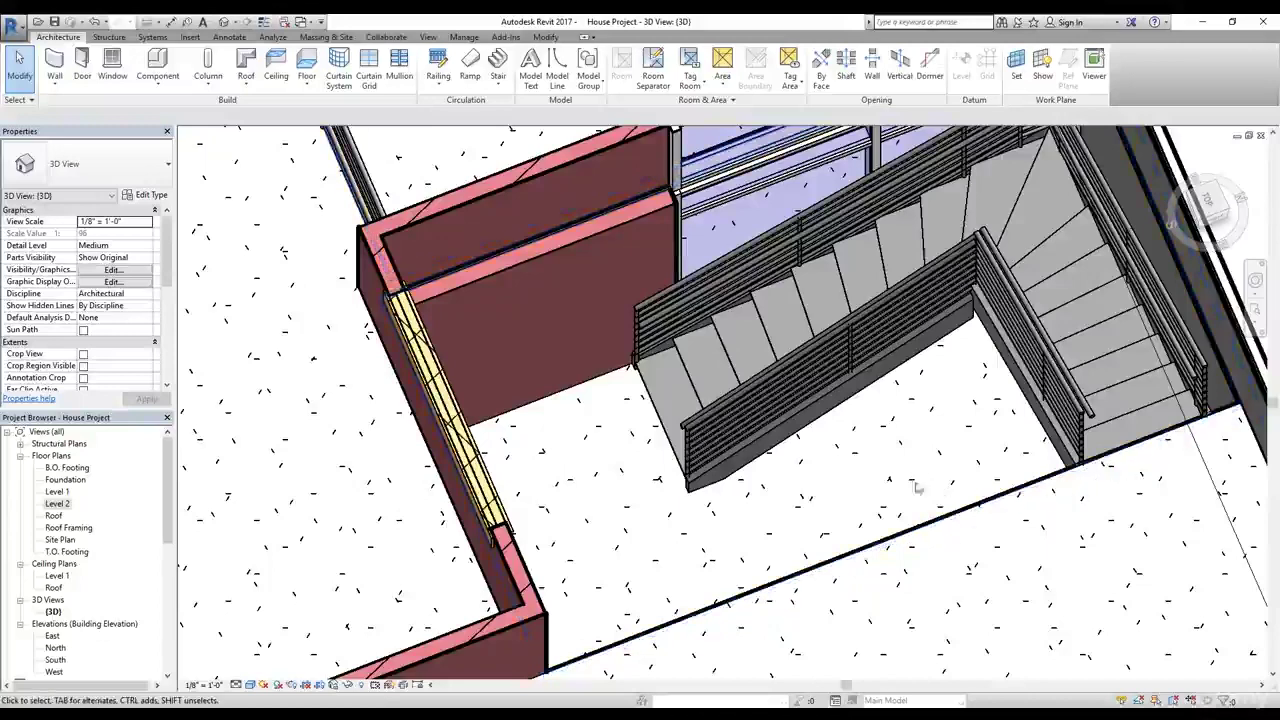
middle_click_drag(993, 544, 1036, 486, "shift")
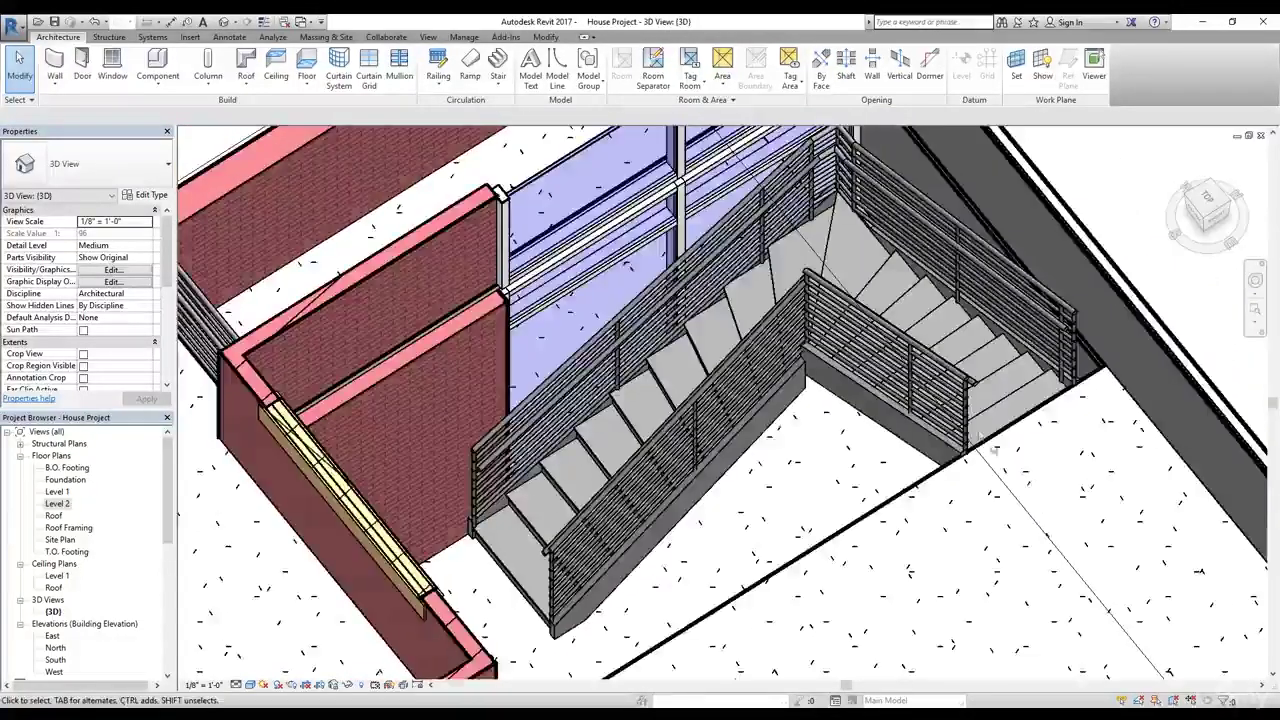
double_click(60, 504)
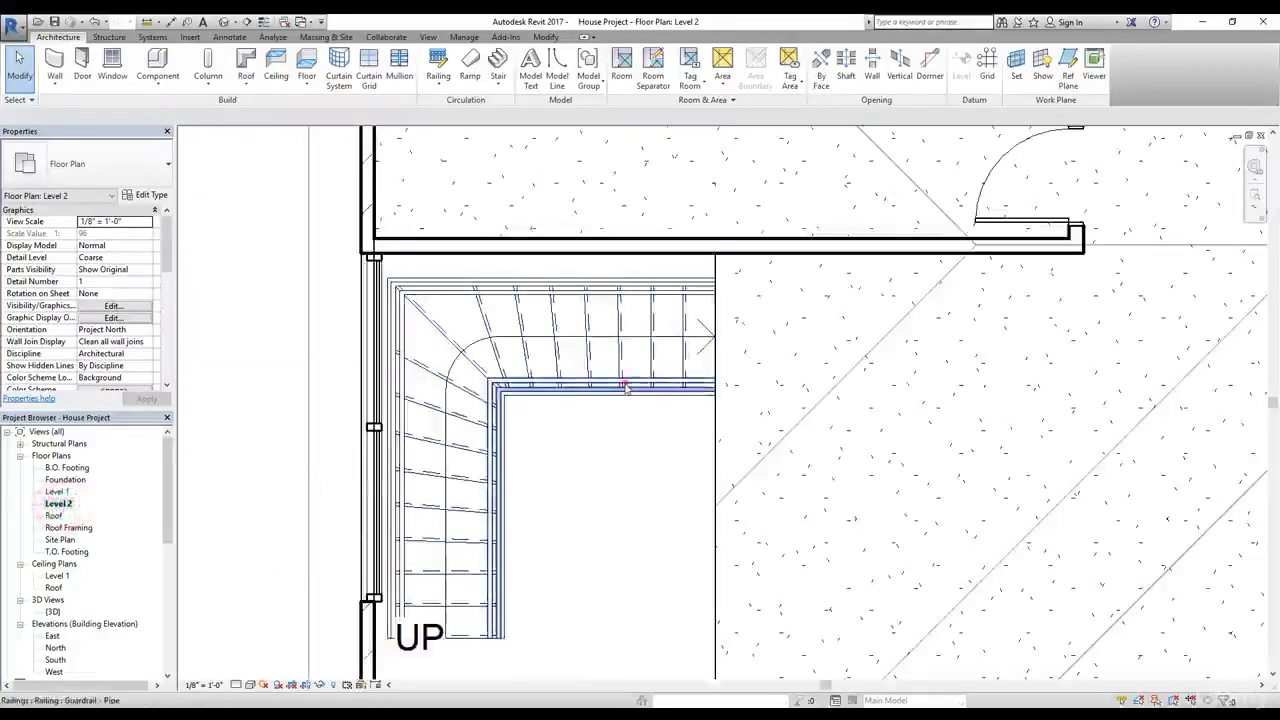
left_click(625, 387)
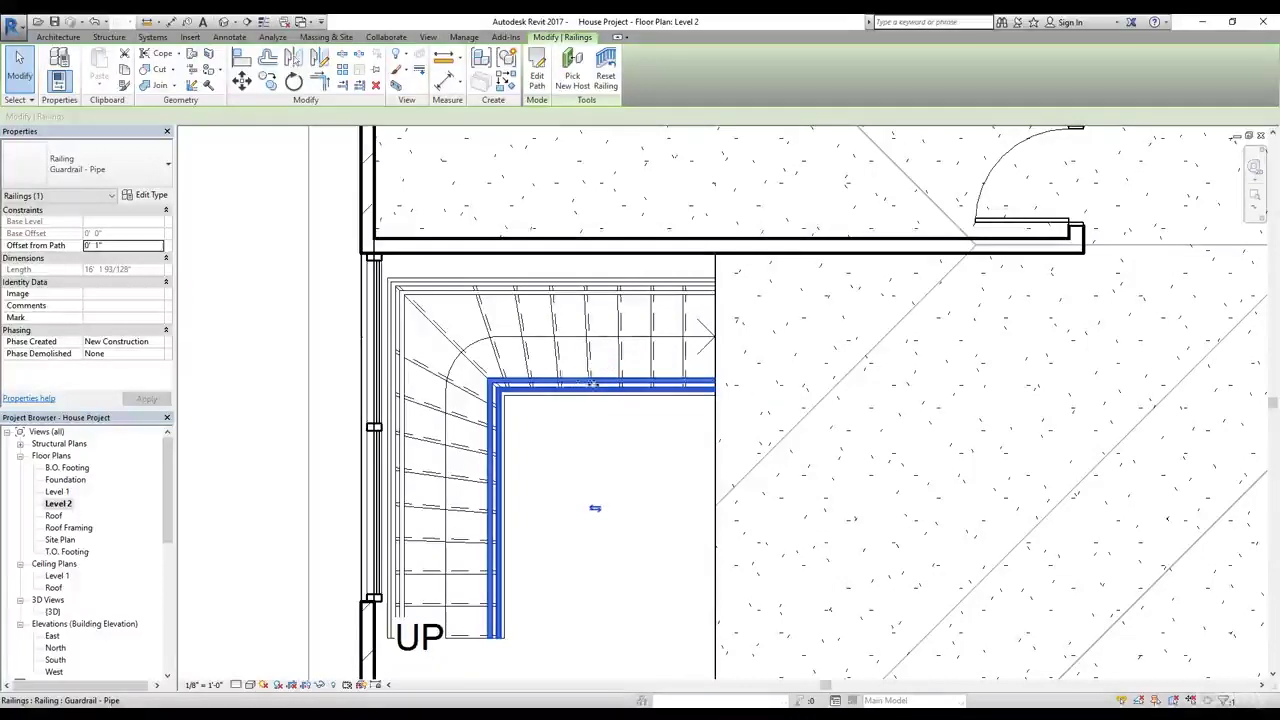
Extend the inner railing's path with a vertical line from its end down to the lower wall corner
left_click(538, 78)
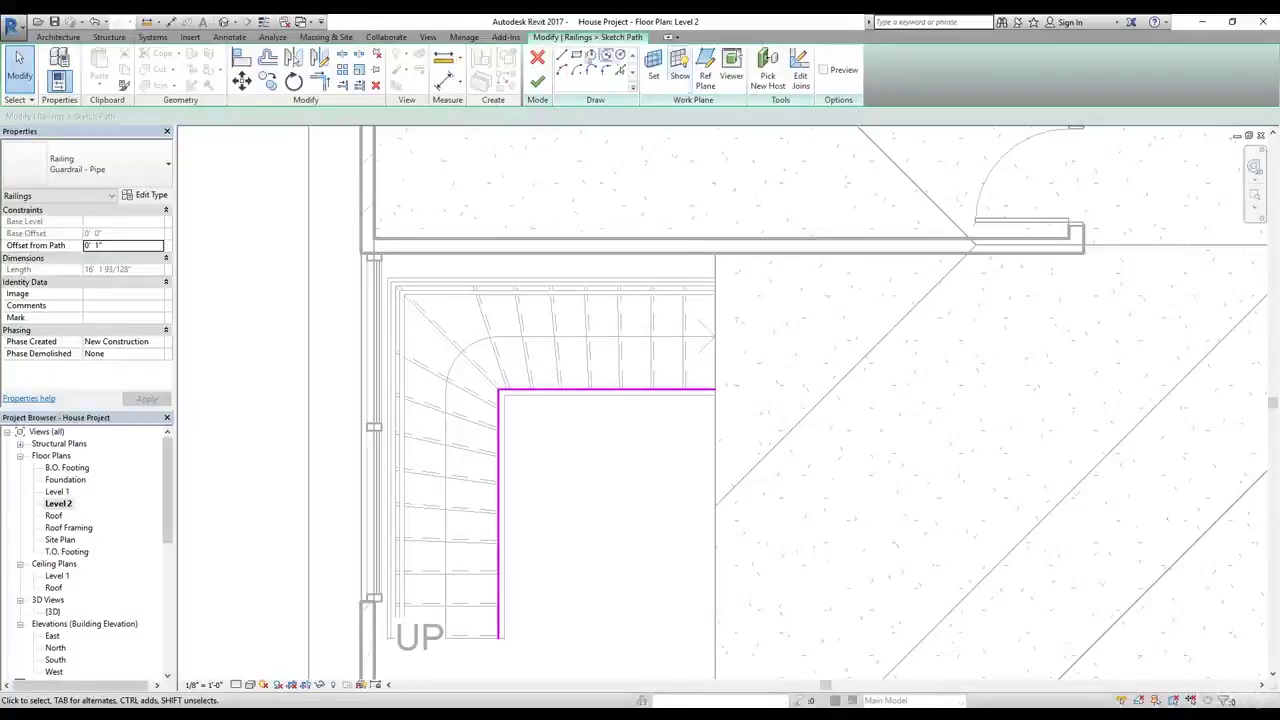
left_click(560, 54)
mouse_move(786, 380)
middle_mouse_down()
mouse_move(823, 209)
mouse_move(780, 194)
middle_mouse_up()
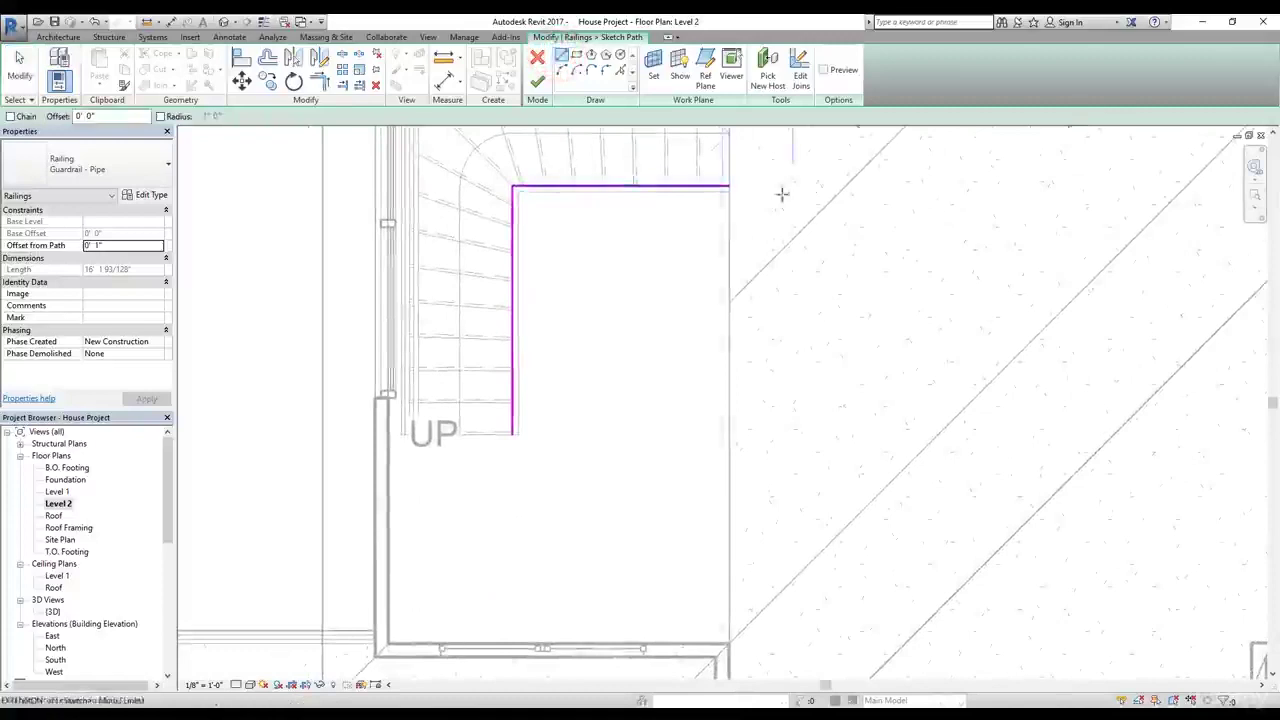
left_click(729, 185)
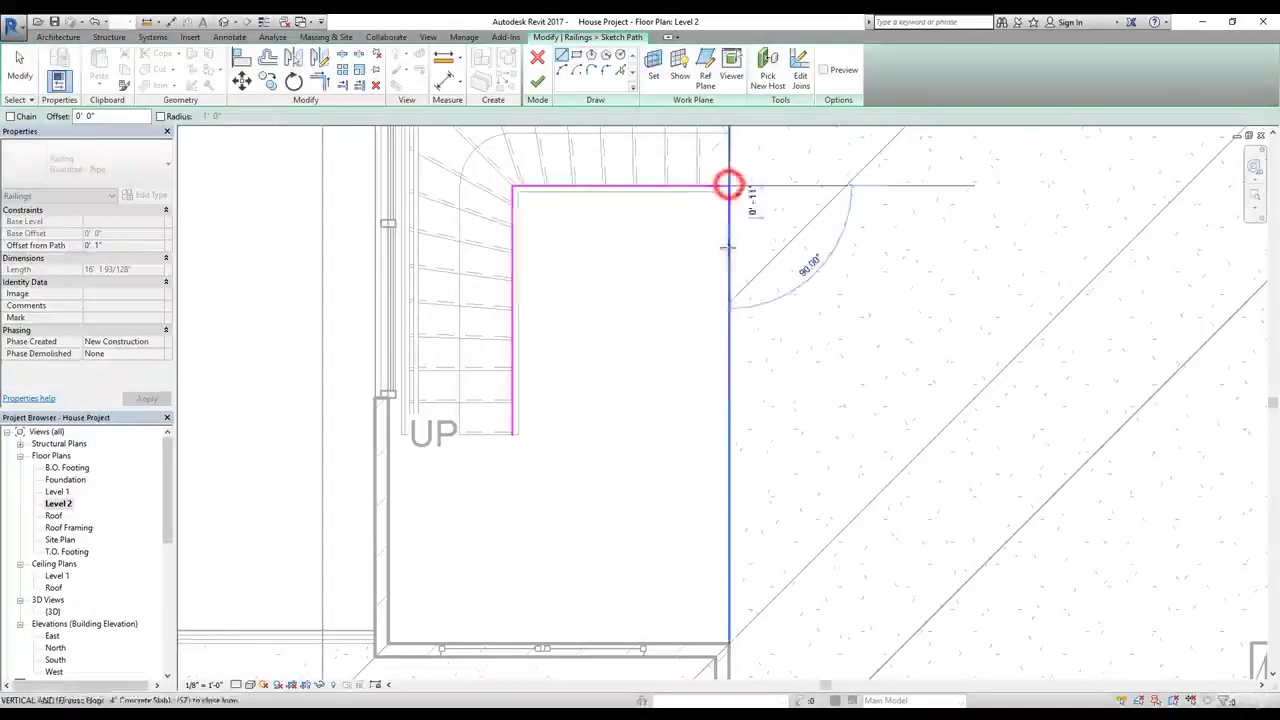
left_click(730, 640)
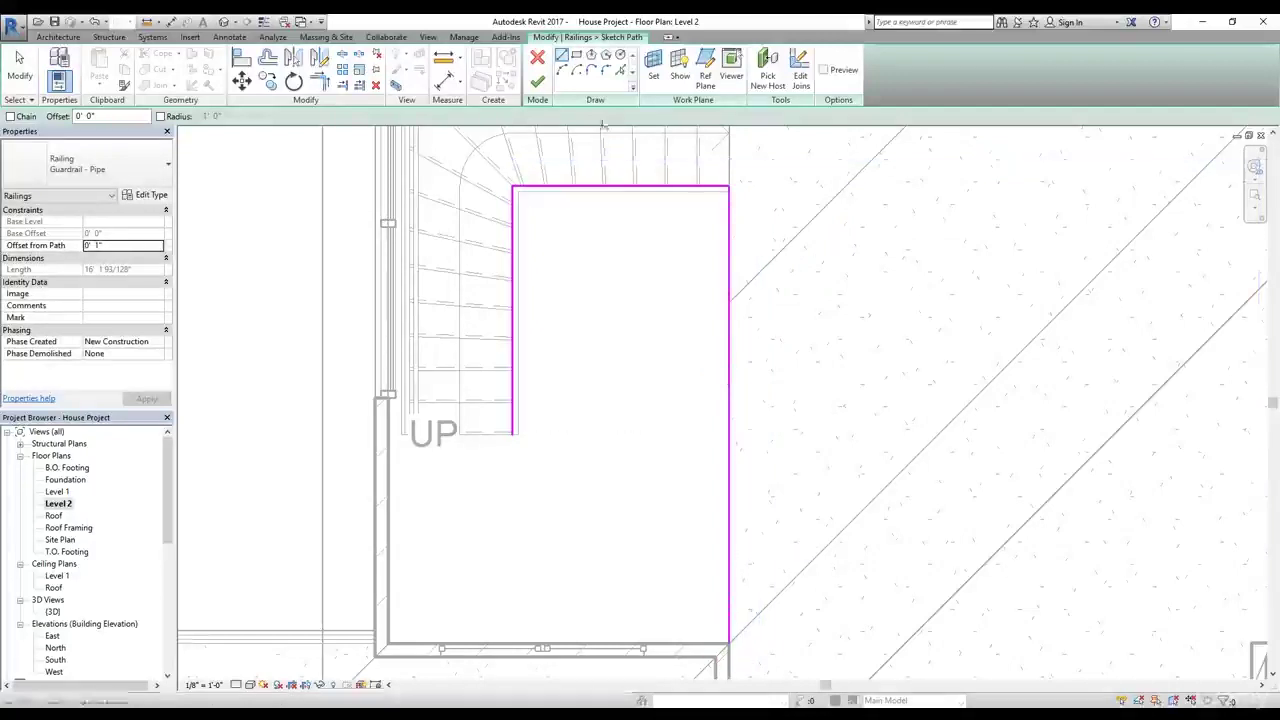
left_click(537, 88)
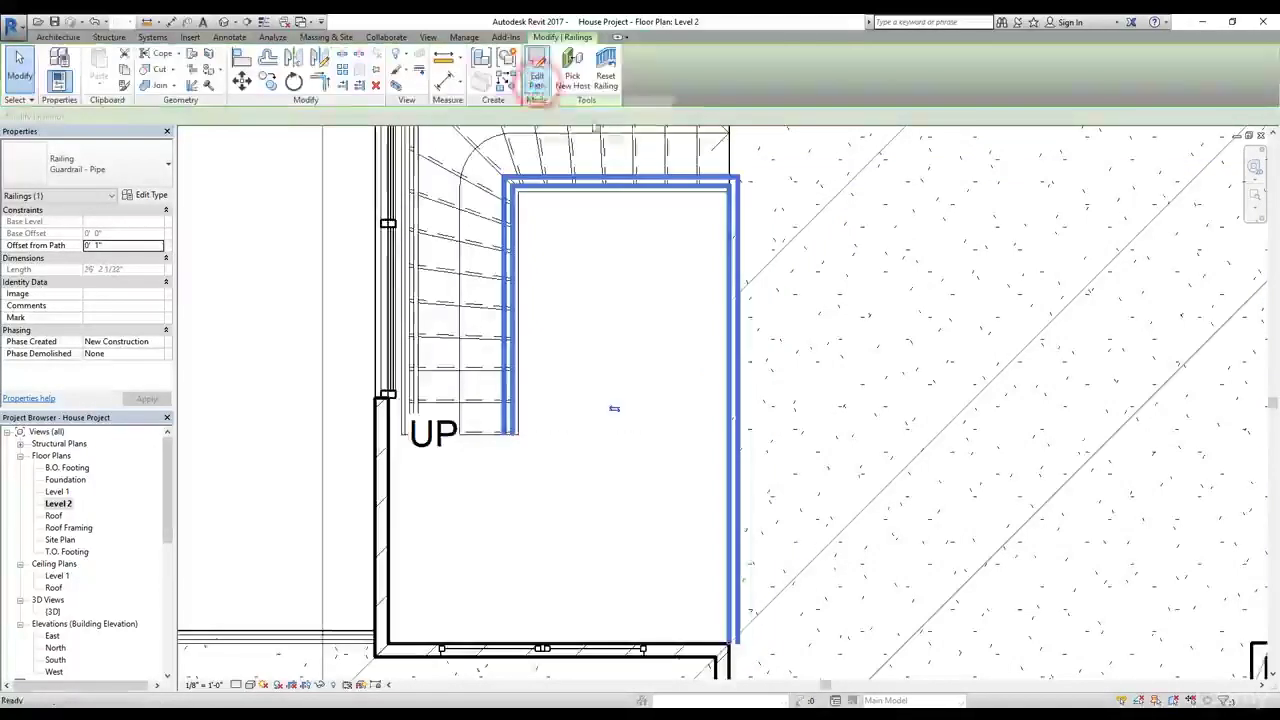
middle_click_drag(622, 422, 628, 670)
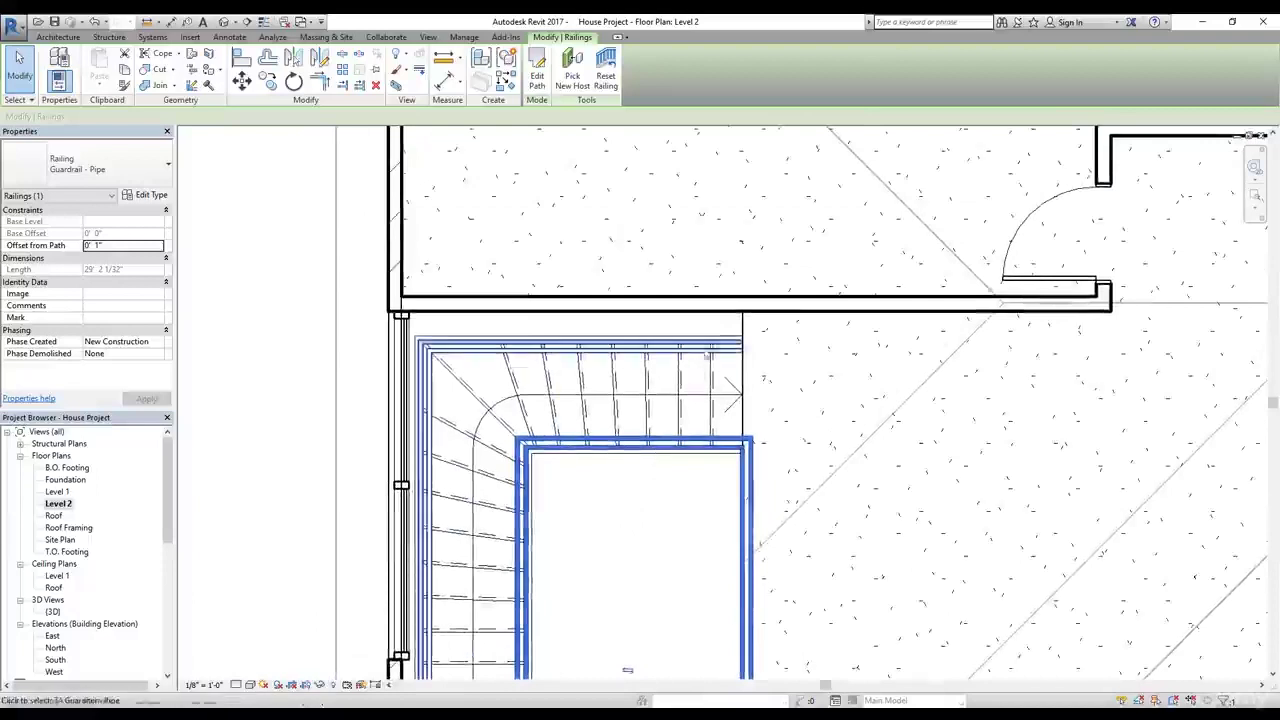
left_click(706, 343)
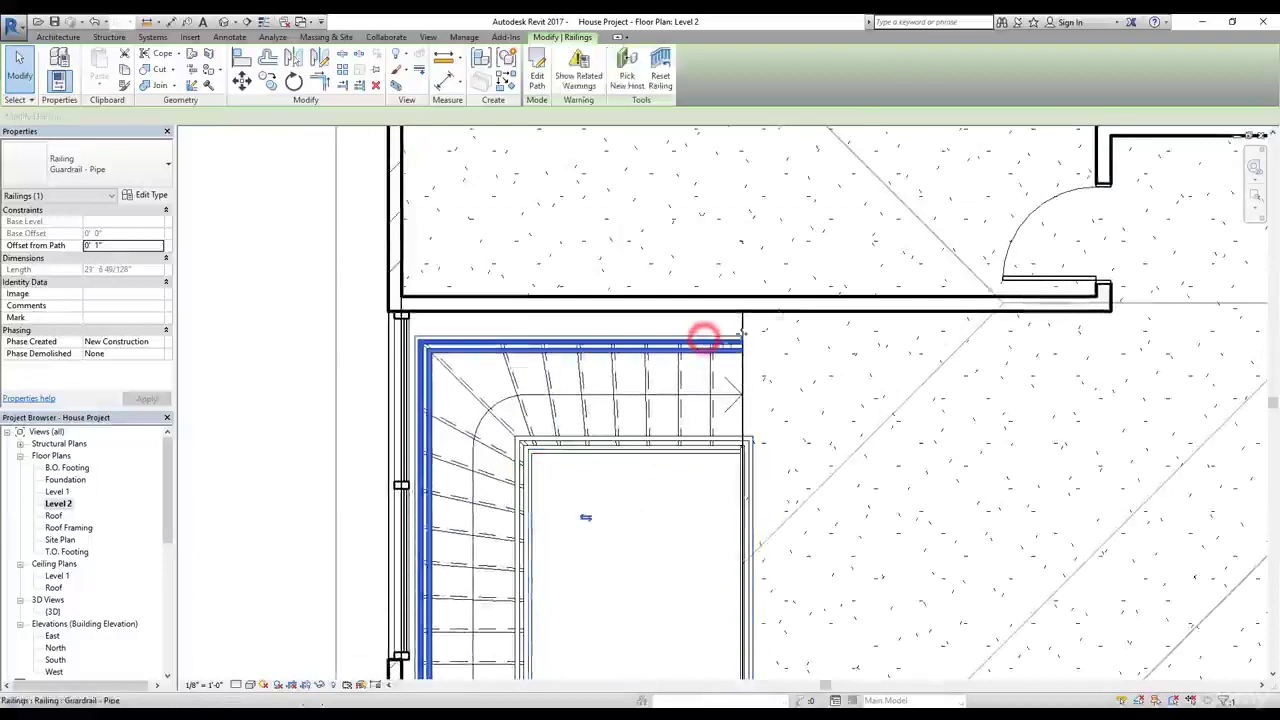
Add a short vertical leg to the outer railing's path up to the upper wall, then view in 3D
left_click(538, 75)
scroll(769, 234, "up", 3)
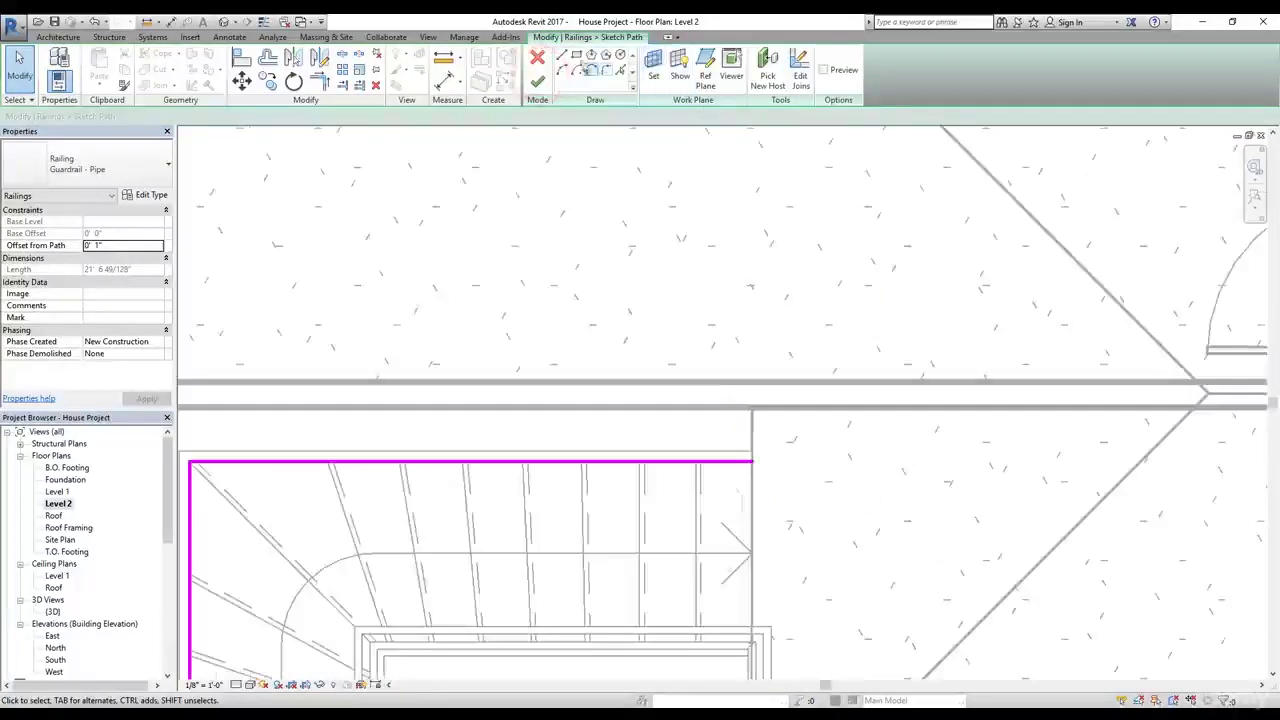
left_click(563, 58)
left_click(752, 461)
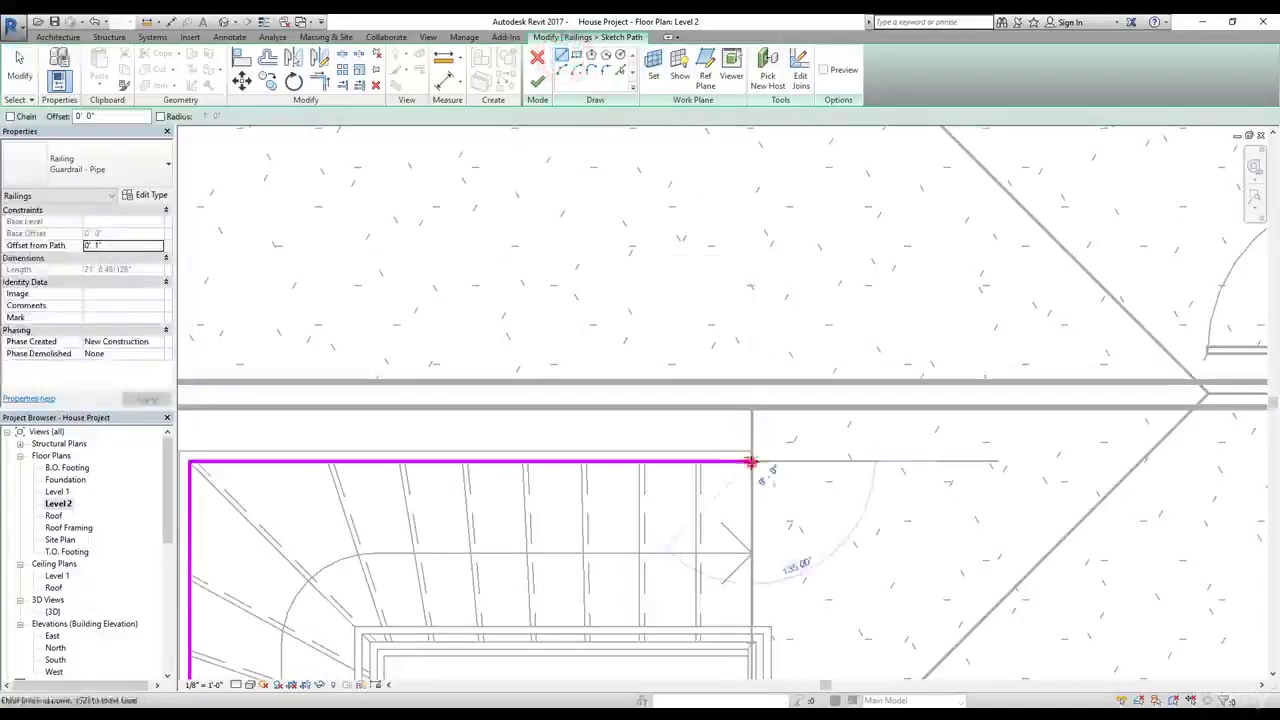
left_click(754, 408)
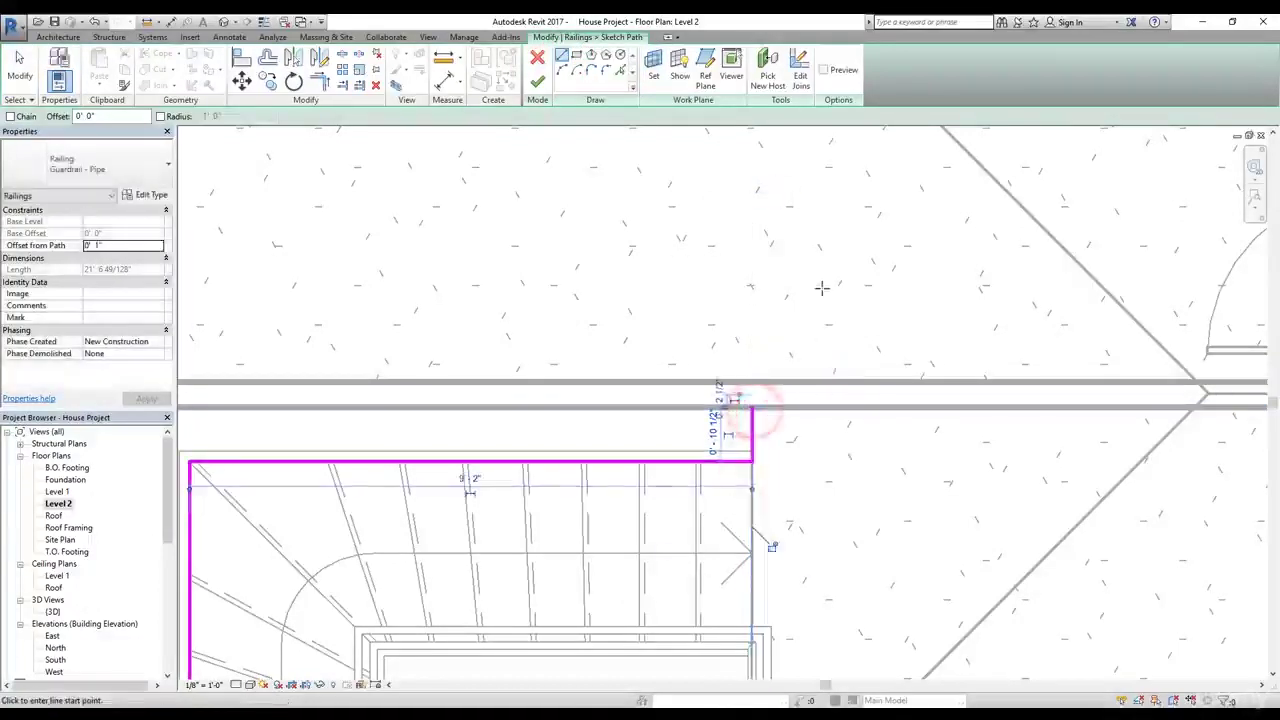
left_click(537, 81)
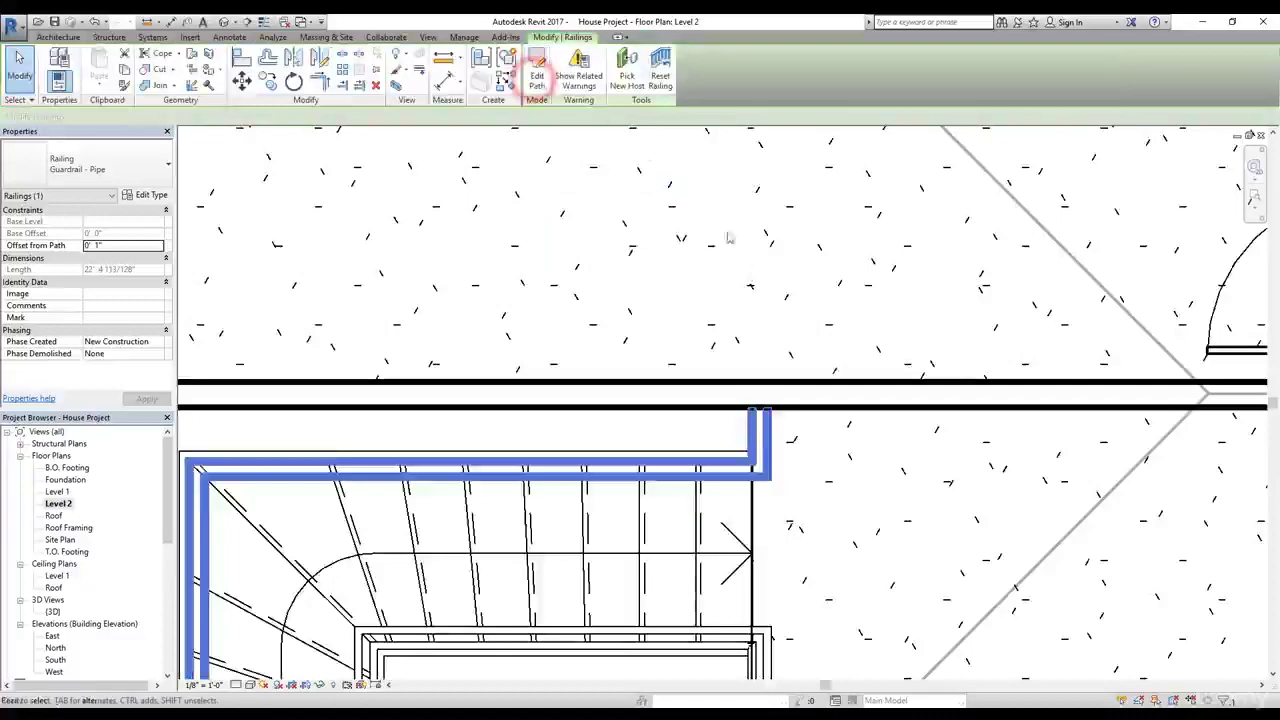
scroll(742, 279, "down", 5)
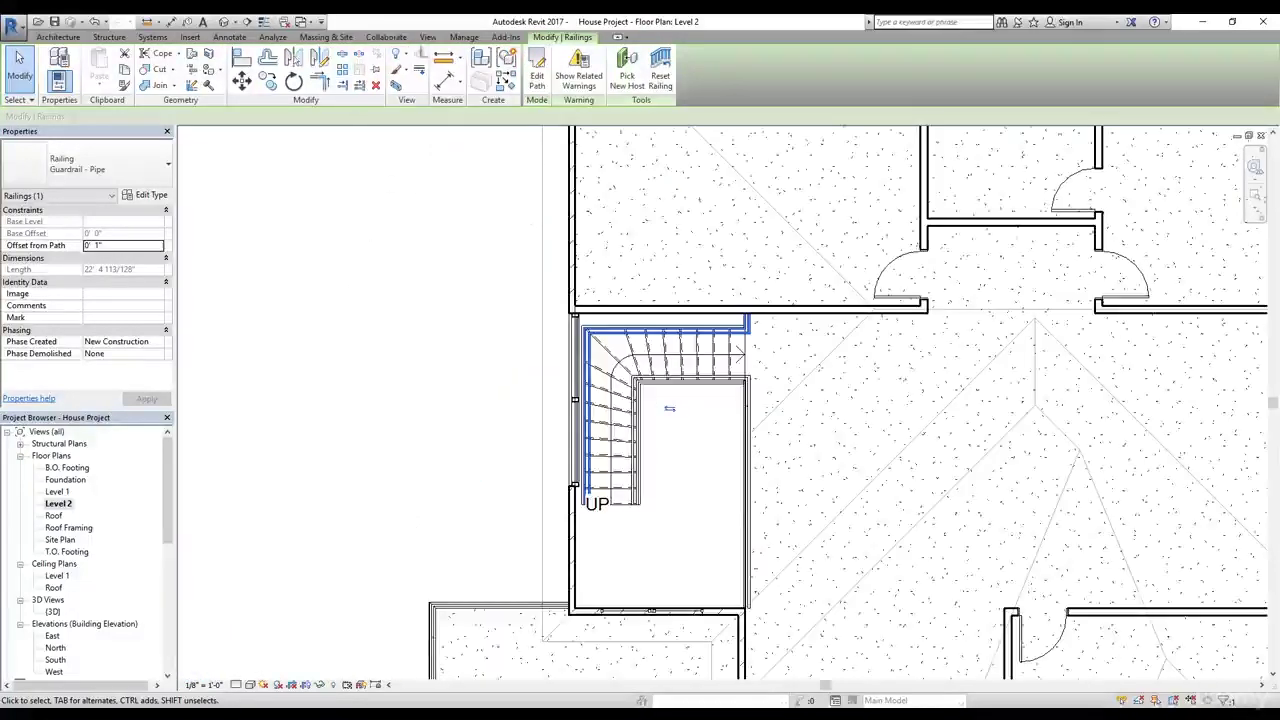
left_click(224, 21)
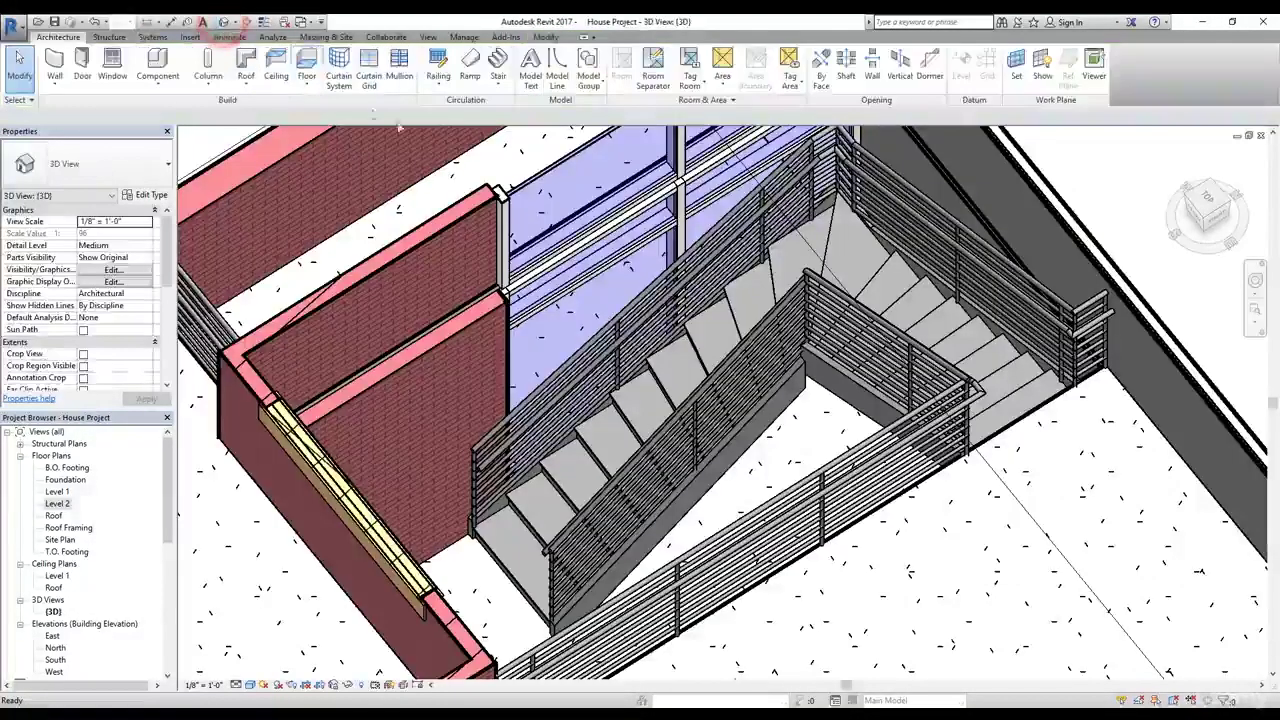
middle_click_drag(716, 370, 850, 440, "shift")
middle_click_drag(963, 471, 1057, 299, "shift")
scroll(1159, 403, "up", 3)
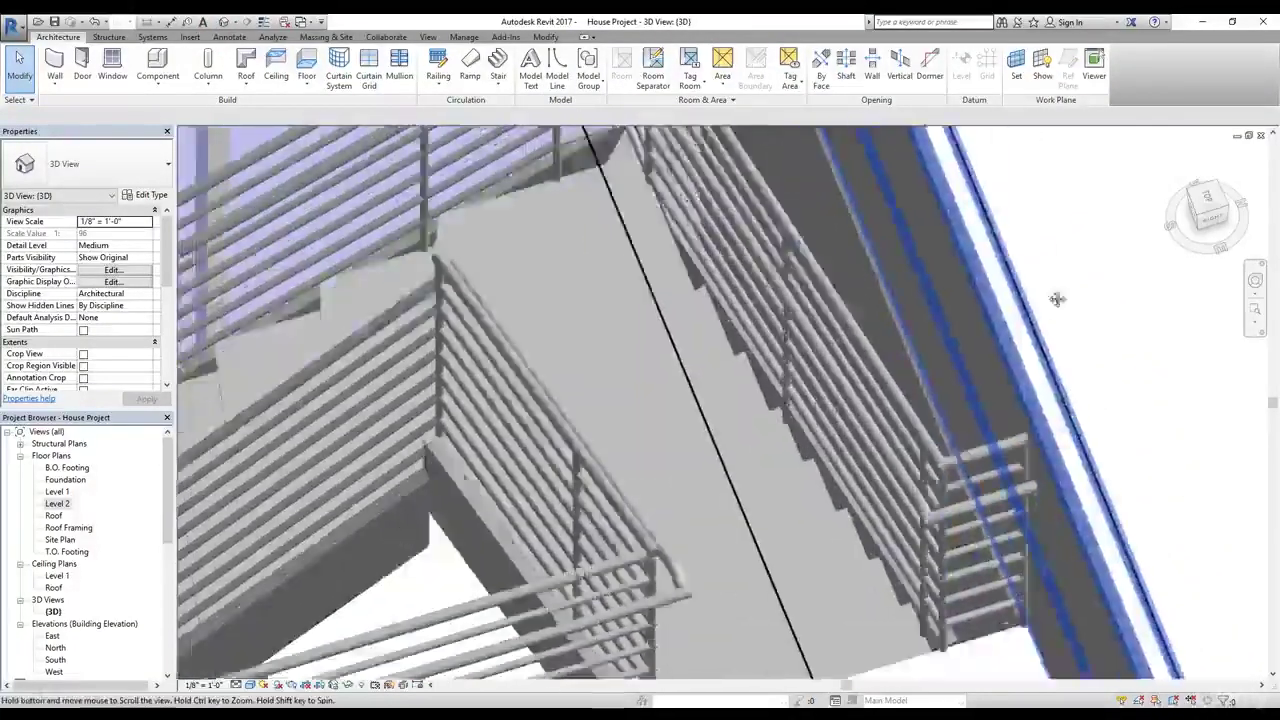
scroll(1057, 299, "down", 3)
scroll(554, 454, "down", 1)
mouse_move(554, 454)
middle_mouse_down("shift")
mouse_move(512, 322)
mouse_move(523, 275)
mouse_move(534, 298)
mouse_move(474, 350)
mouse_move(520, 345)
middle_mouse_up("shift")
scroll(530, 345, "down", 10)
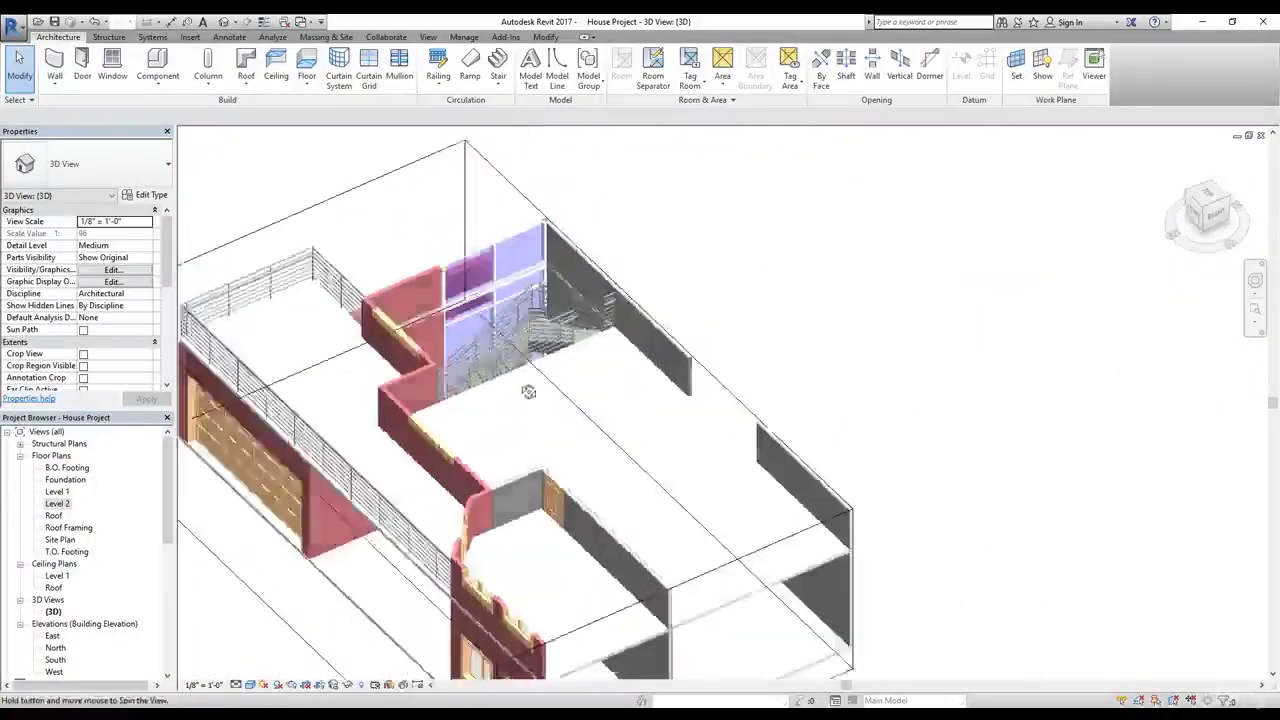
key("z")
key("f")
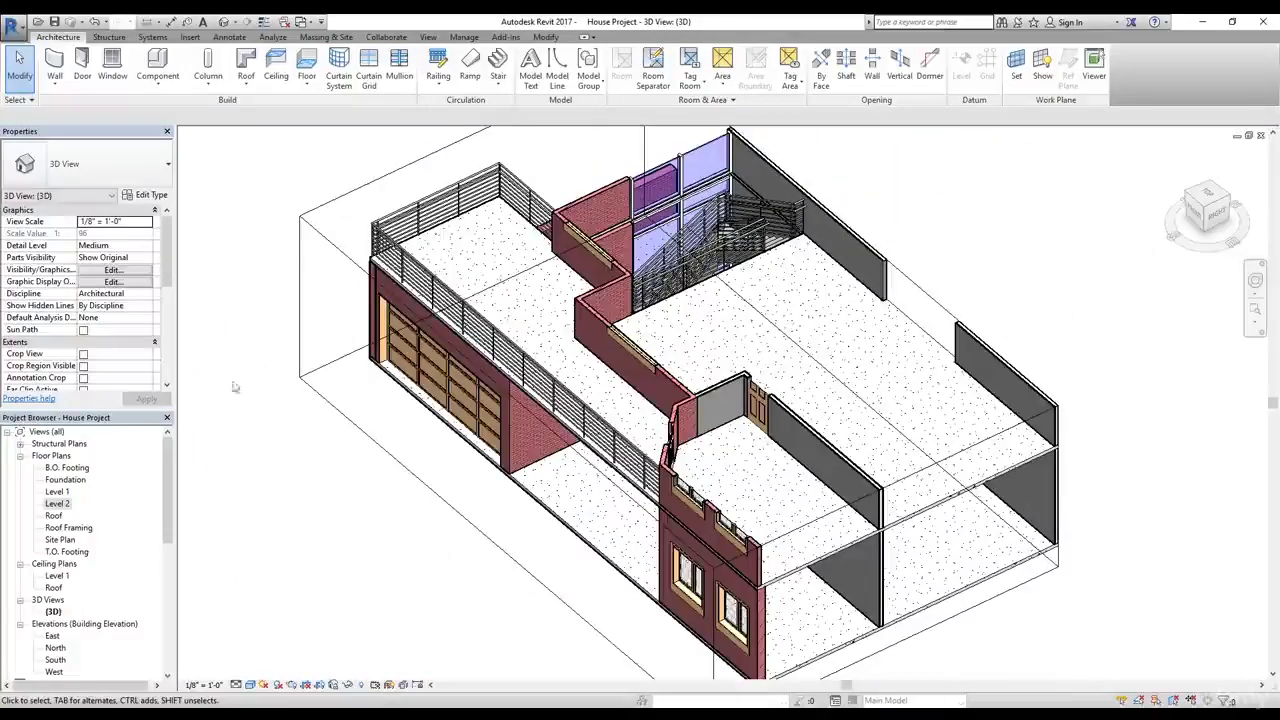
scroll(68, 308, "down", 2)
scroll(68, 308, "down", 2)
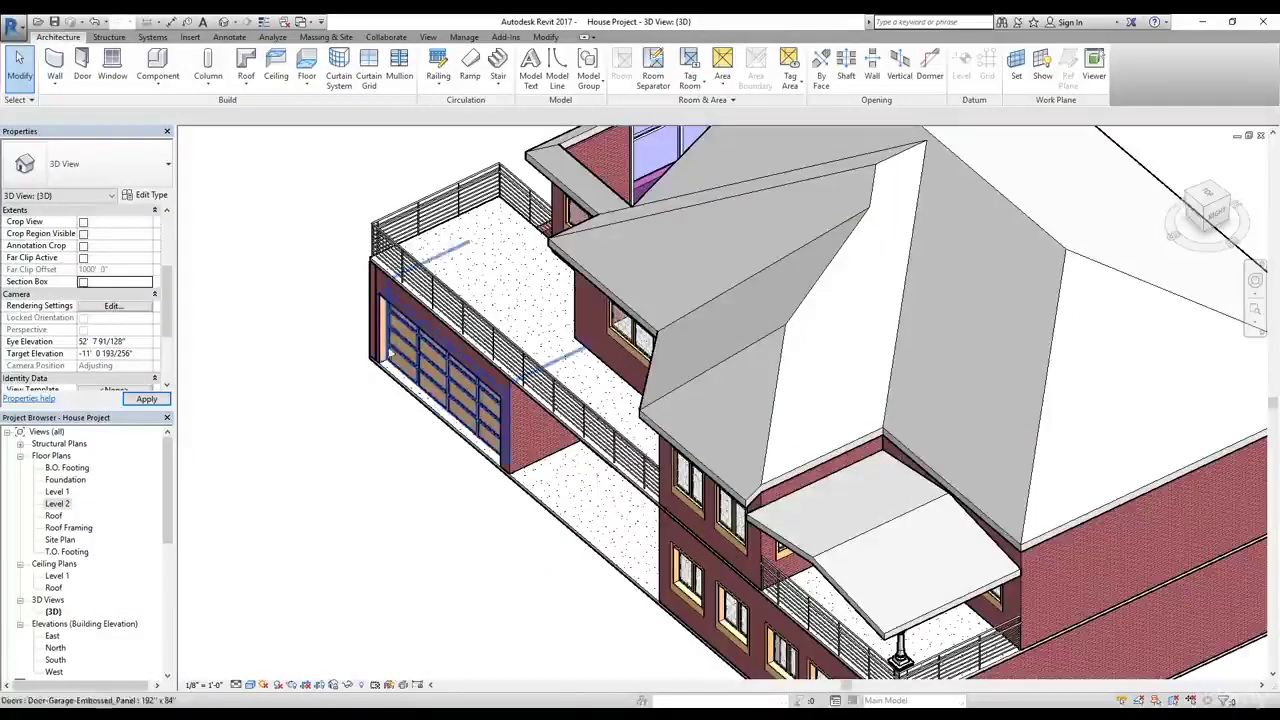
middle_click_drag(370, 436, 520, 375, "shift")
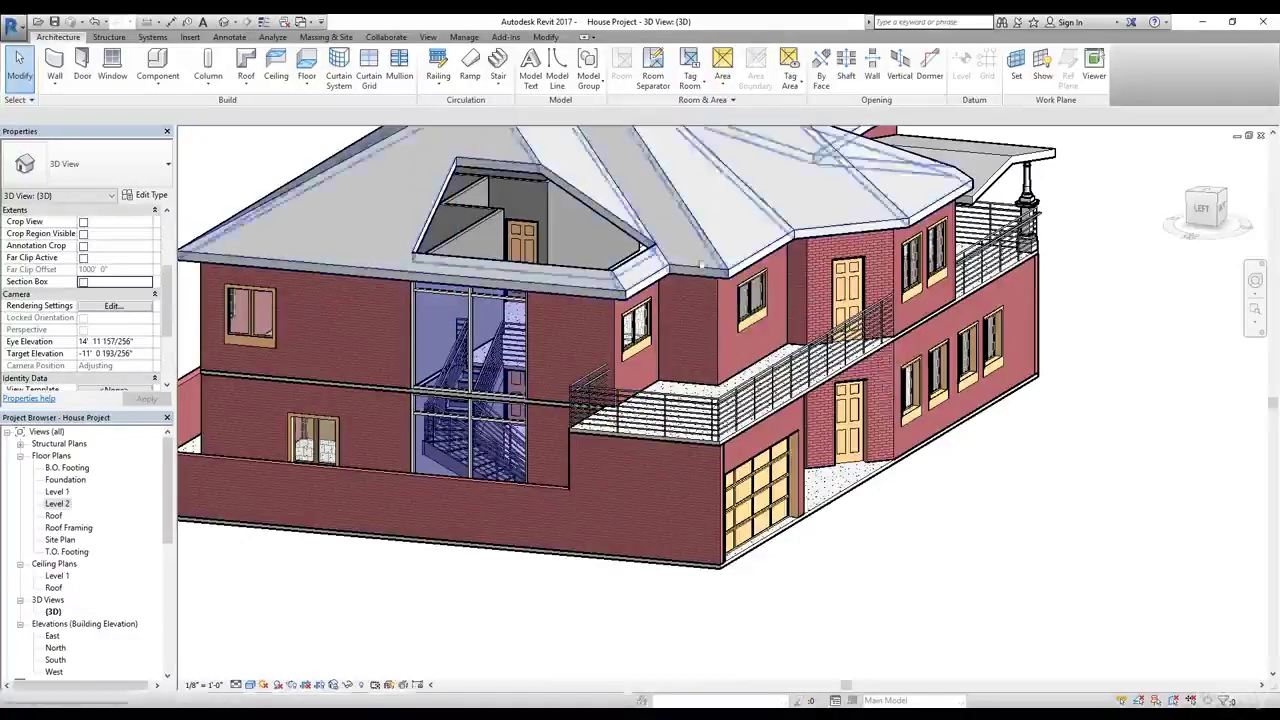
Drag the shaft opening's top down from 20' to about 3' 3", then orbit to check the roof
left_click(614, 200)
middle_click_drag(609, 197, 594, 240, "shift")
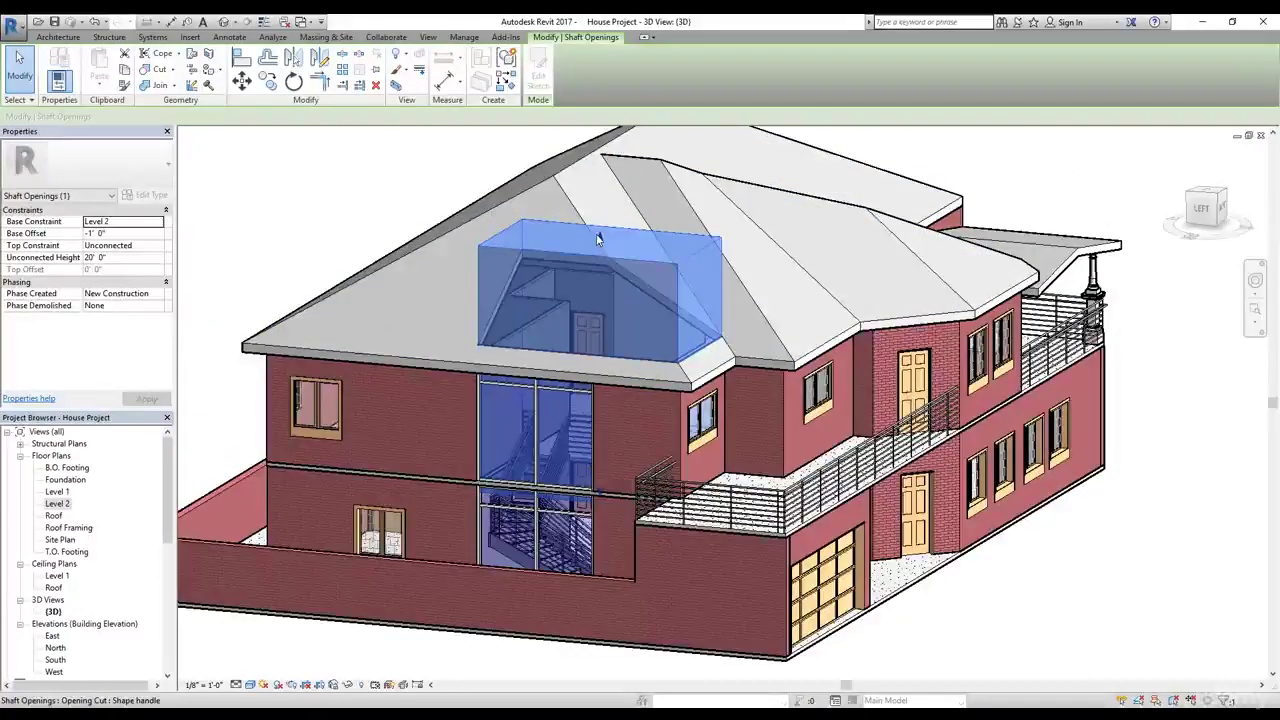
left_click_drag(597, 237, 600, 255)
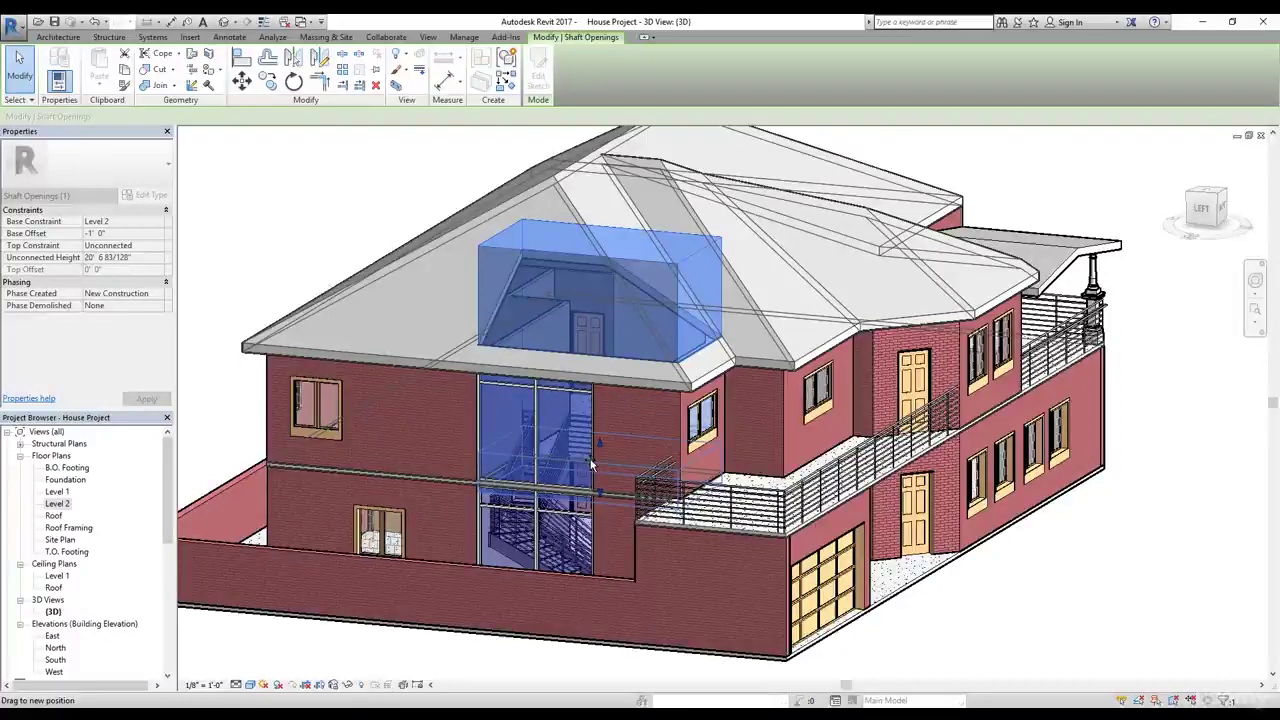
left_click_drag(591, 455, 591, 457)
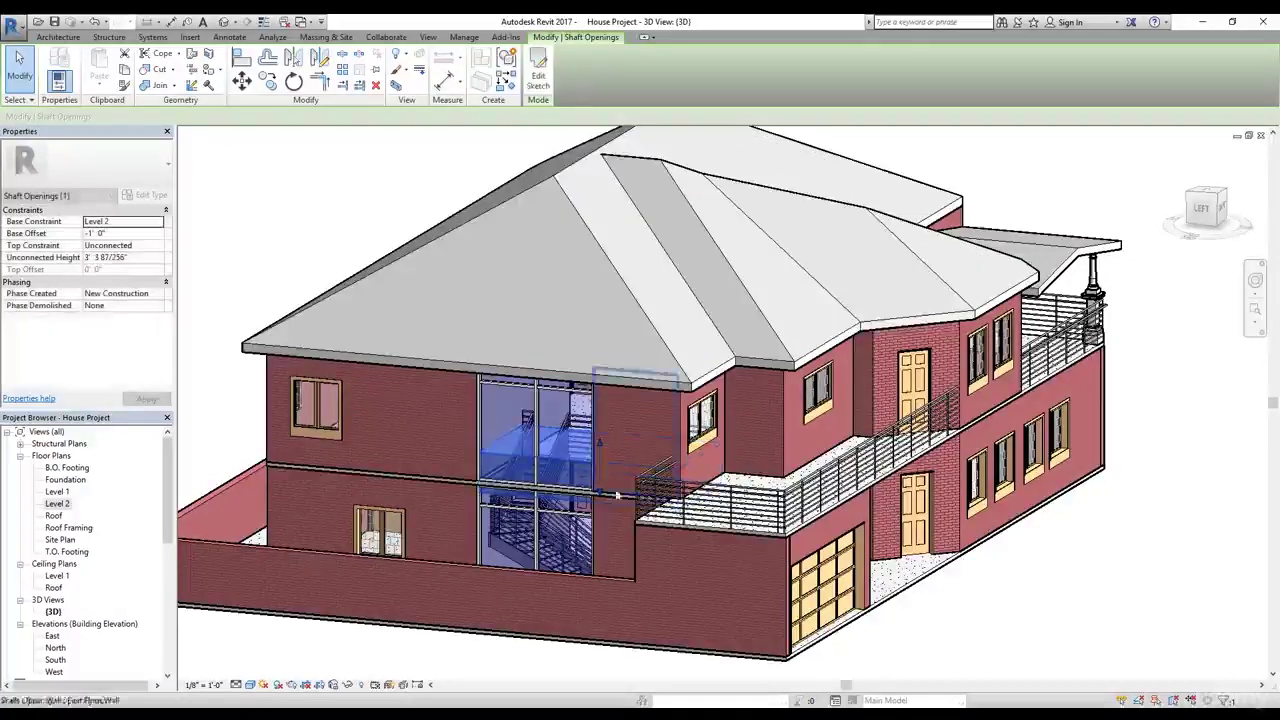
left_click(1057, 602)
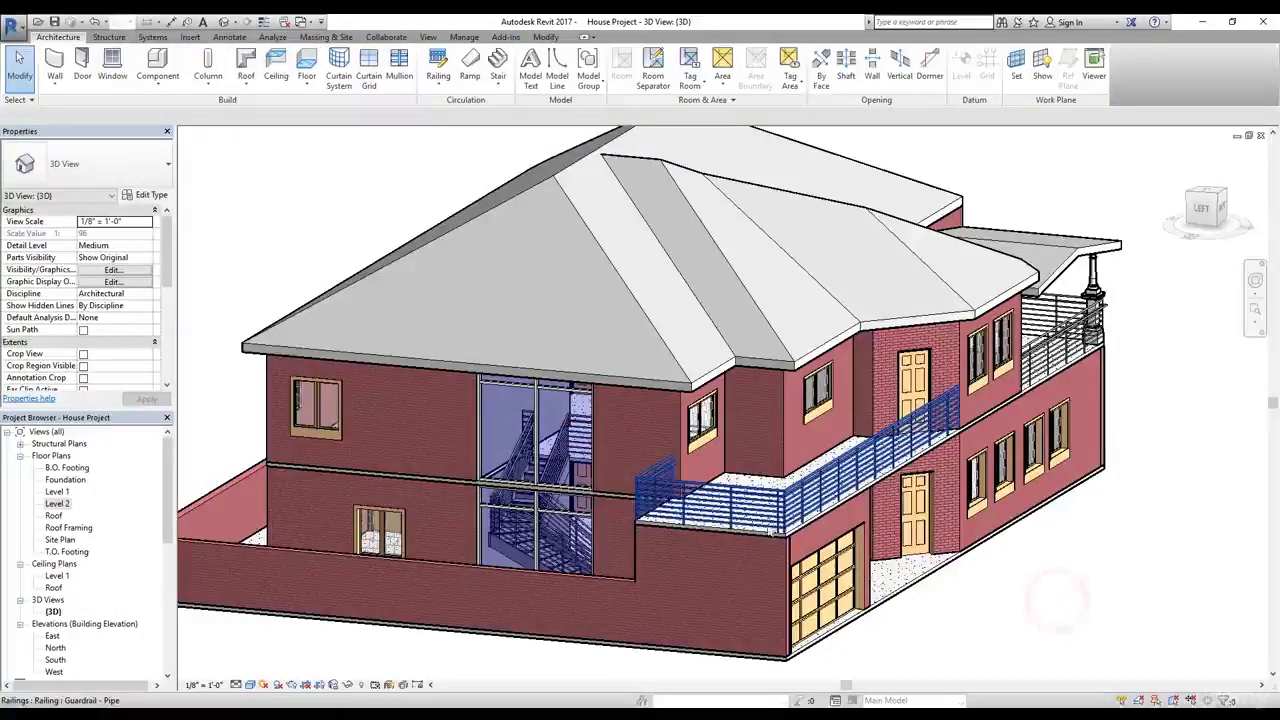
middle_click_drag(890, 462, 955, 455, "shift")
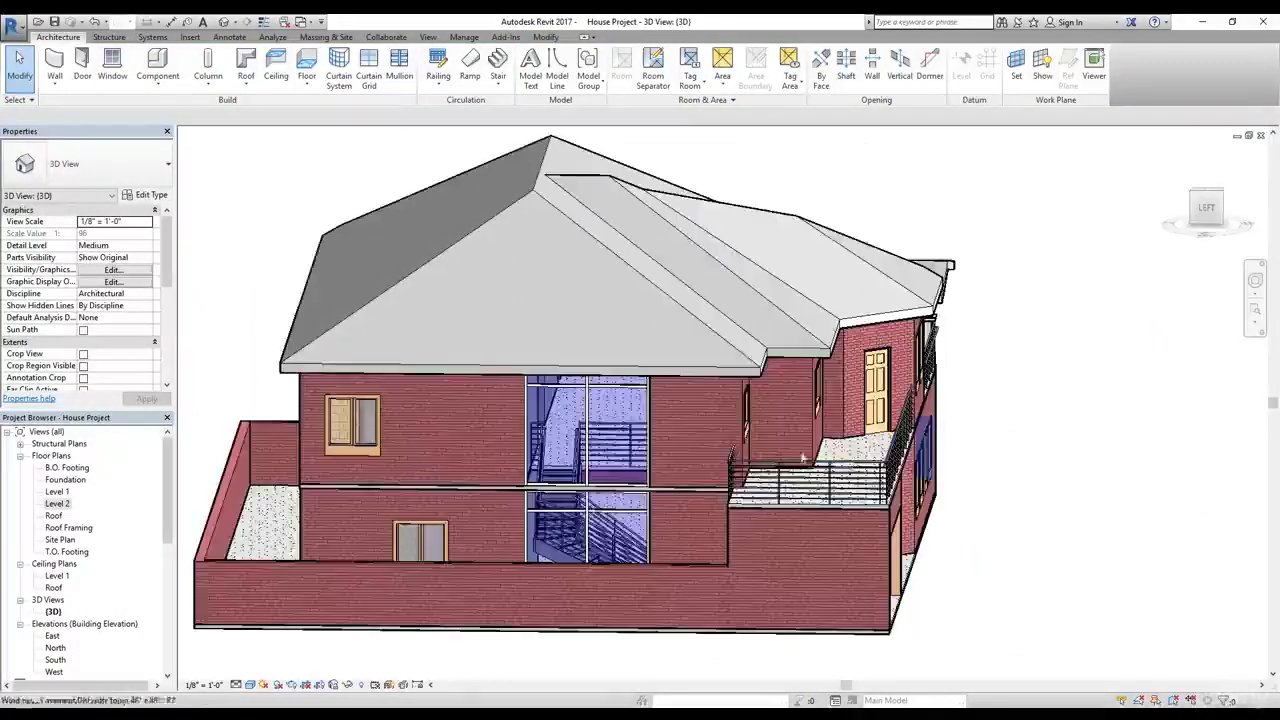